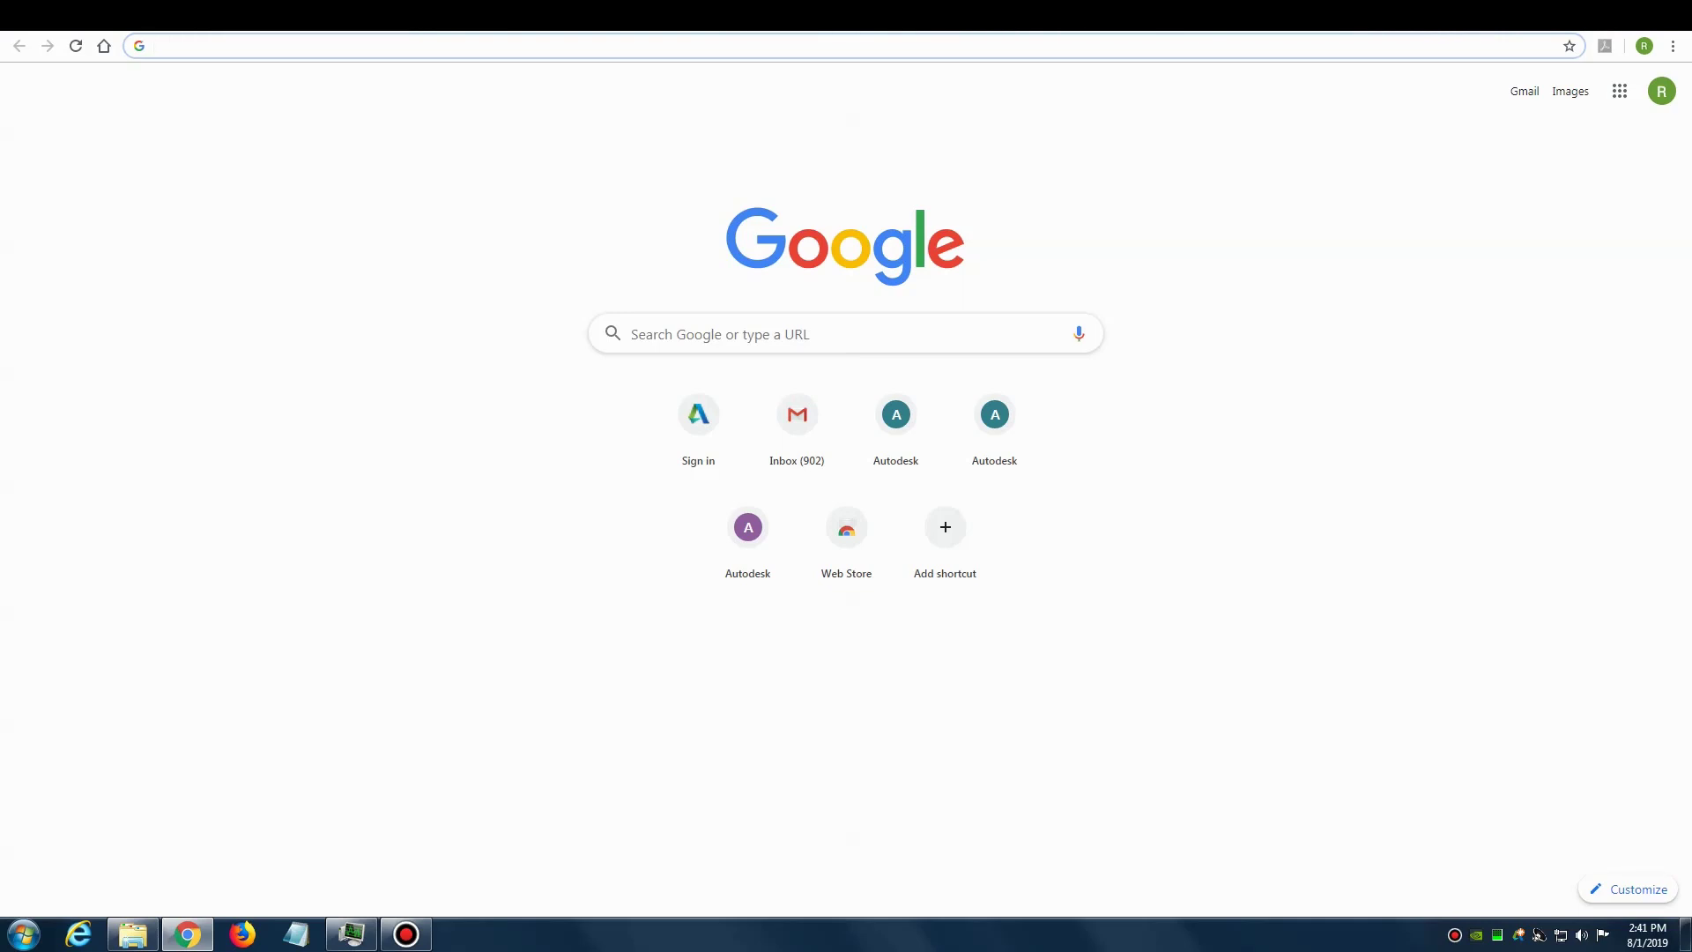
Step: Sign in at manage.autodesk.com as the administrator with the saved email and password
type("ma")
key("Return")
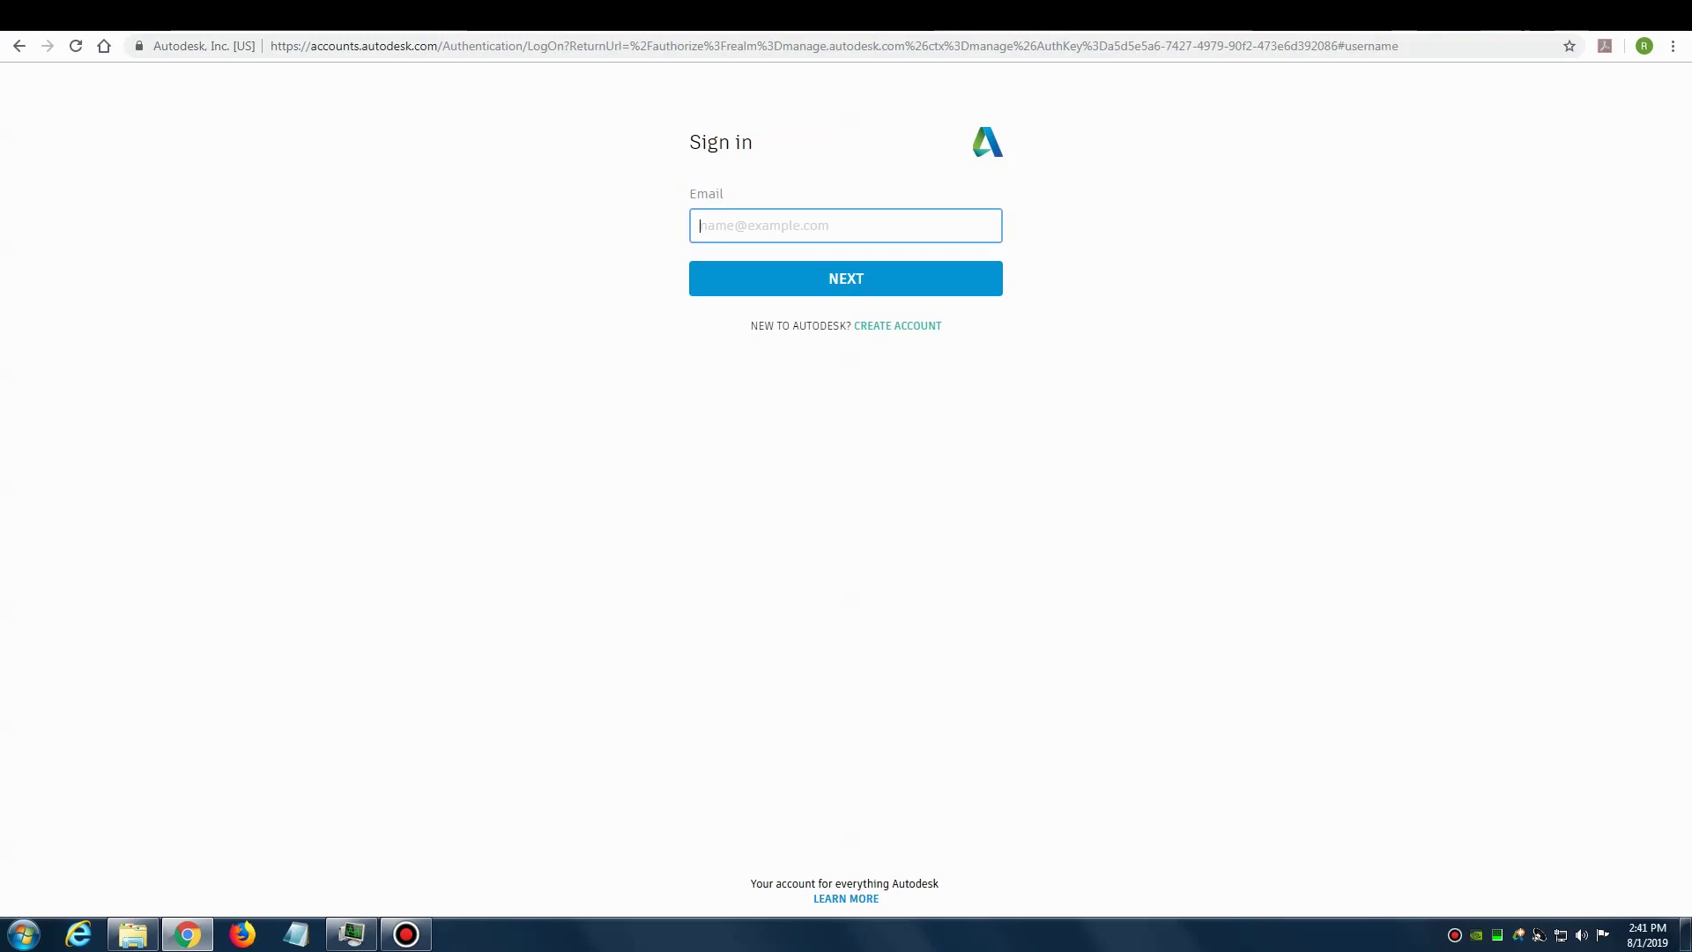
key("Down")
key("Down")
key("Return")
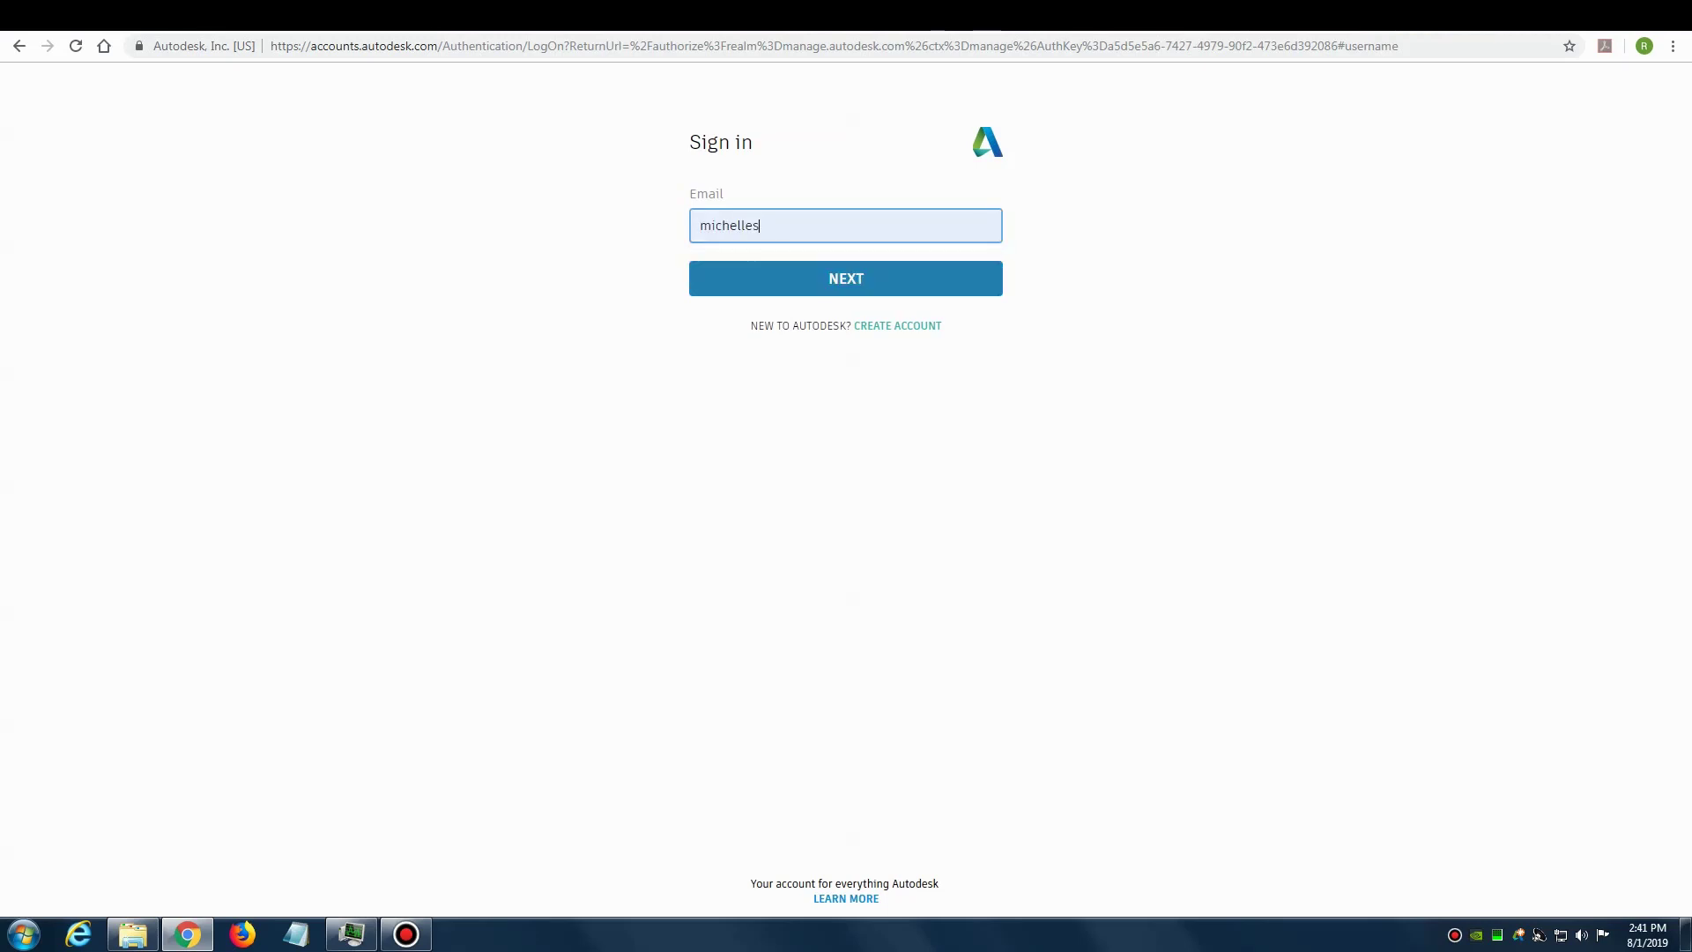
key("Return")
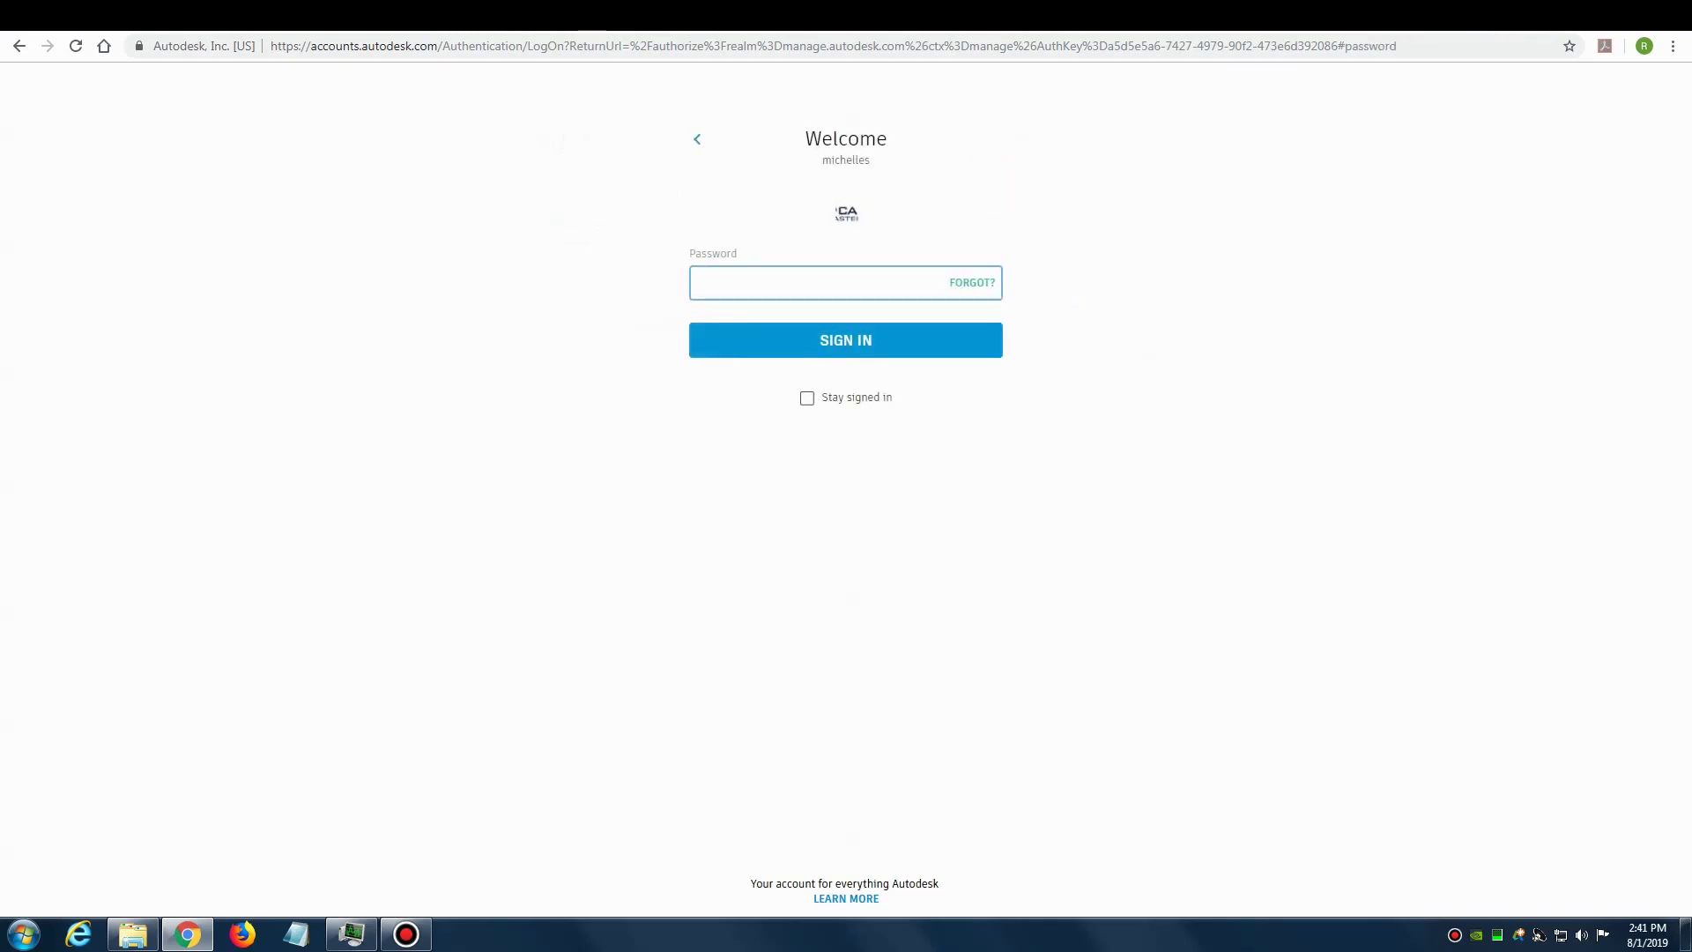
type("**********")
key("Return")
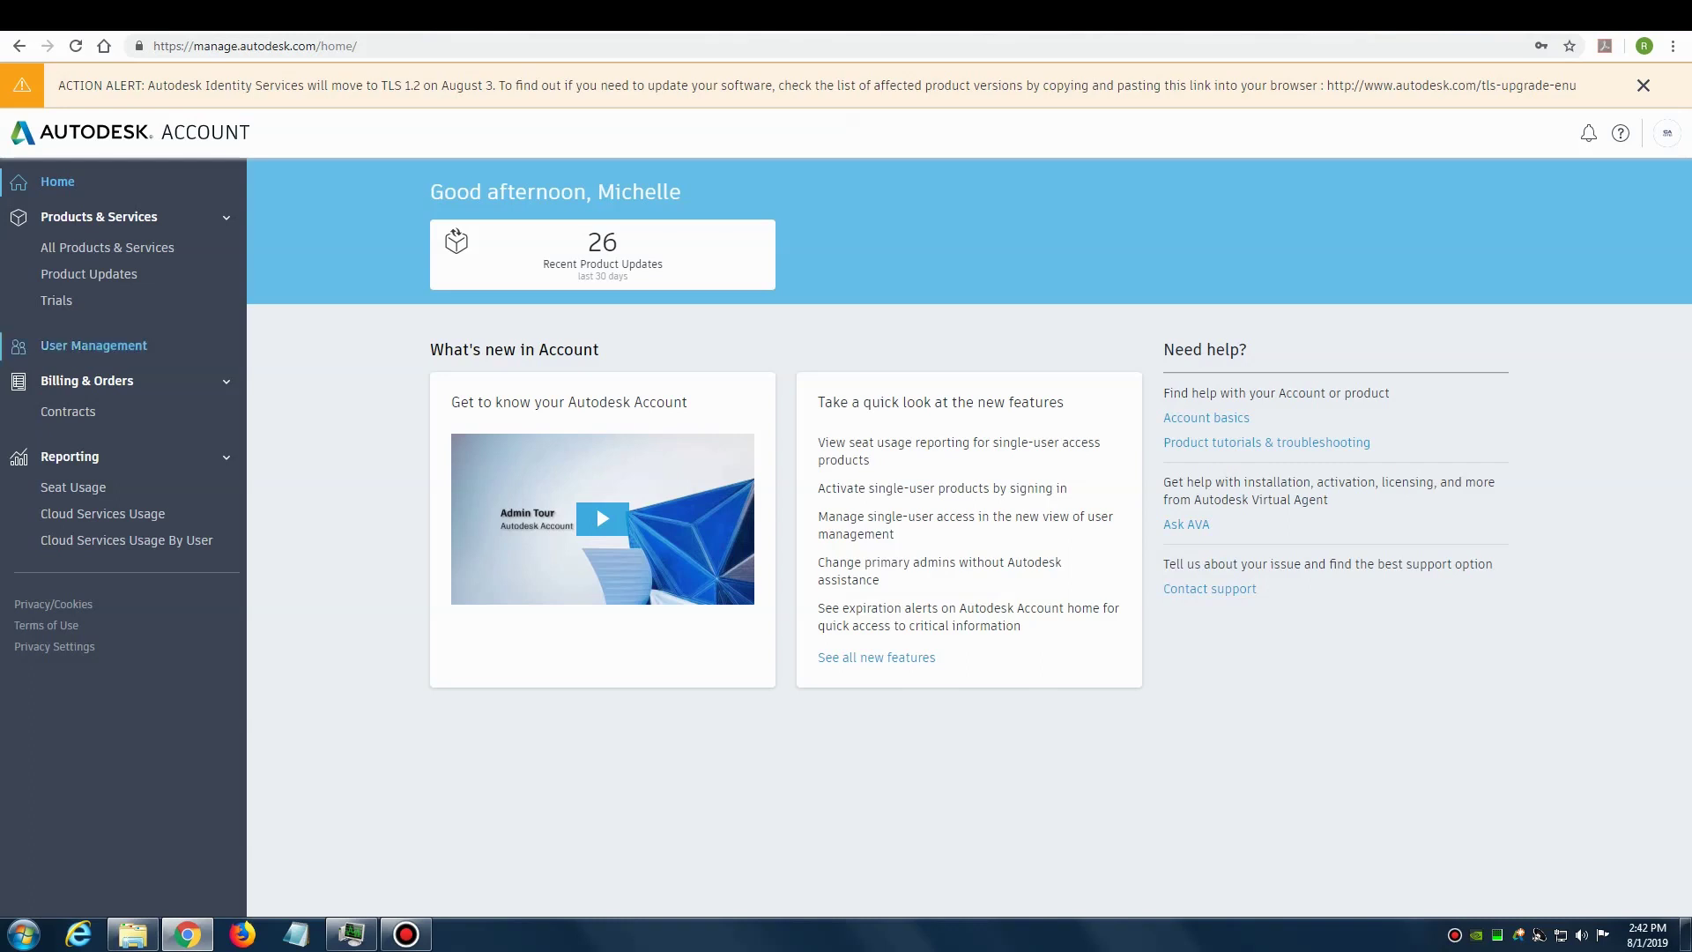
Step: Go to User Management and look through the list of 45 users
left_click(93, 344)
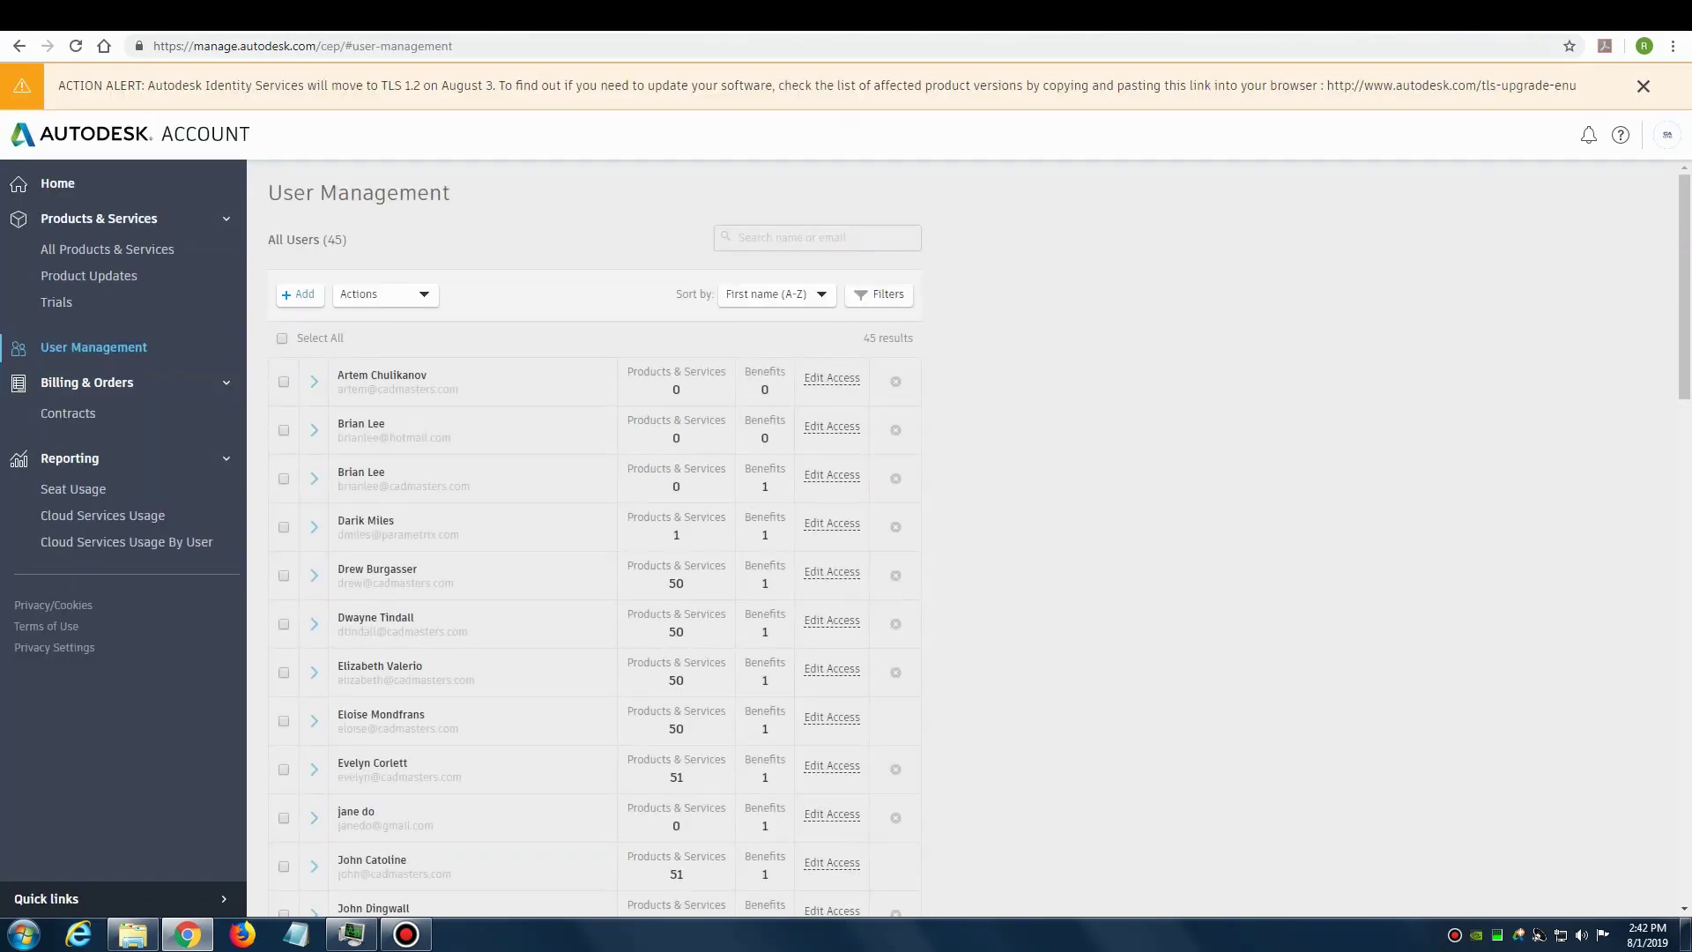
scroll(591, 557, "down", 12)
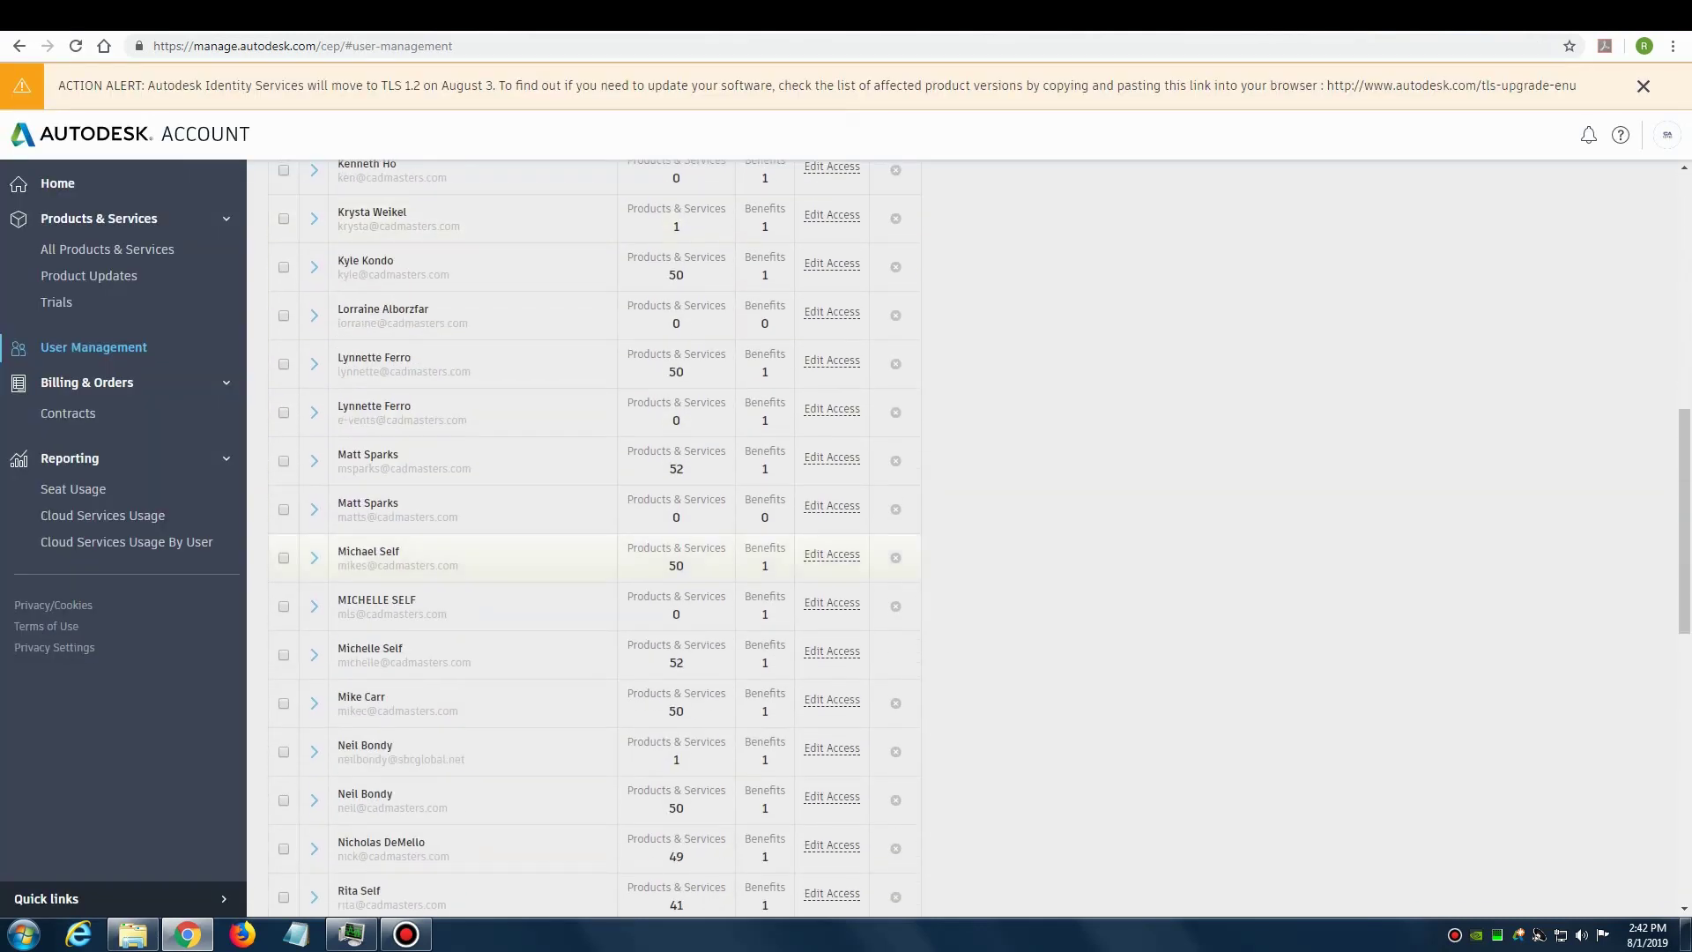
scroll(591, 529, "up", 12)
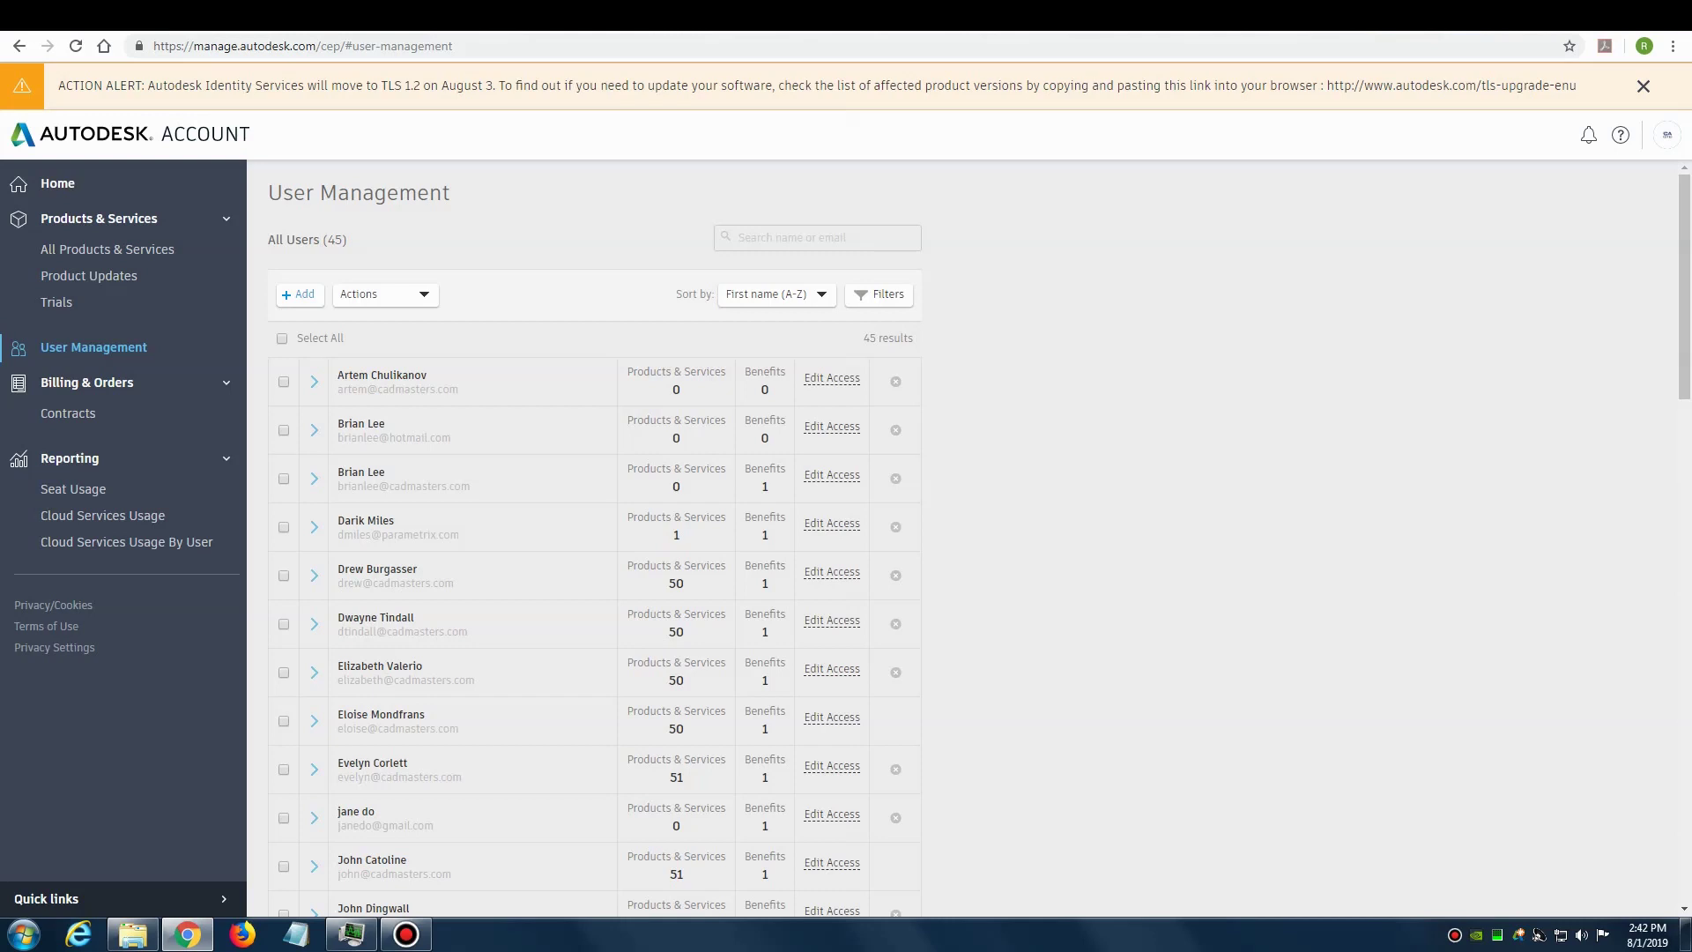
Step: Start a new user entry and enter their email address, first name and last name
left_click(299, 294)
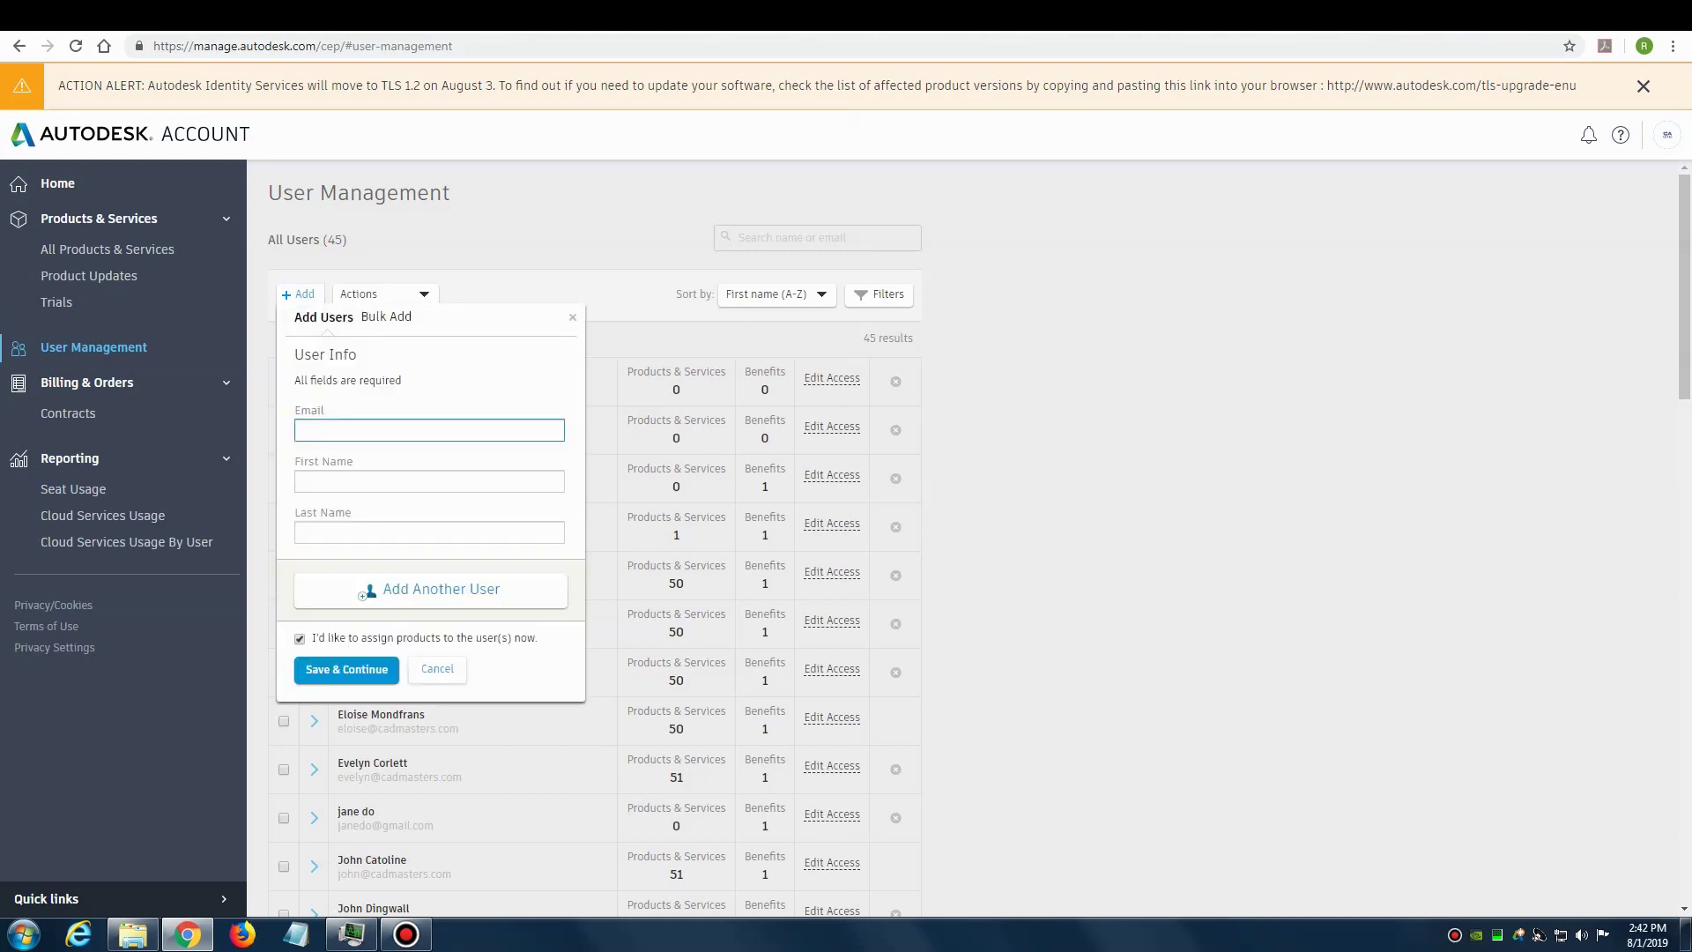
key("Tab")
type("R")
key("Tab")
type("M")
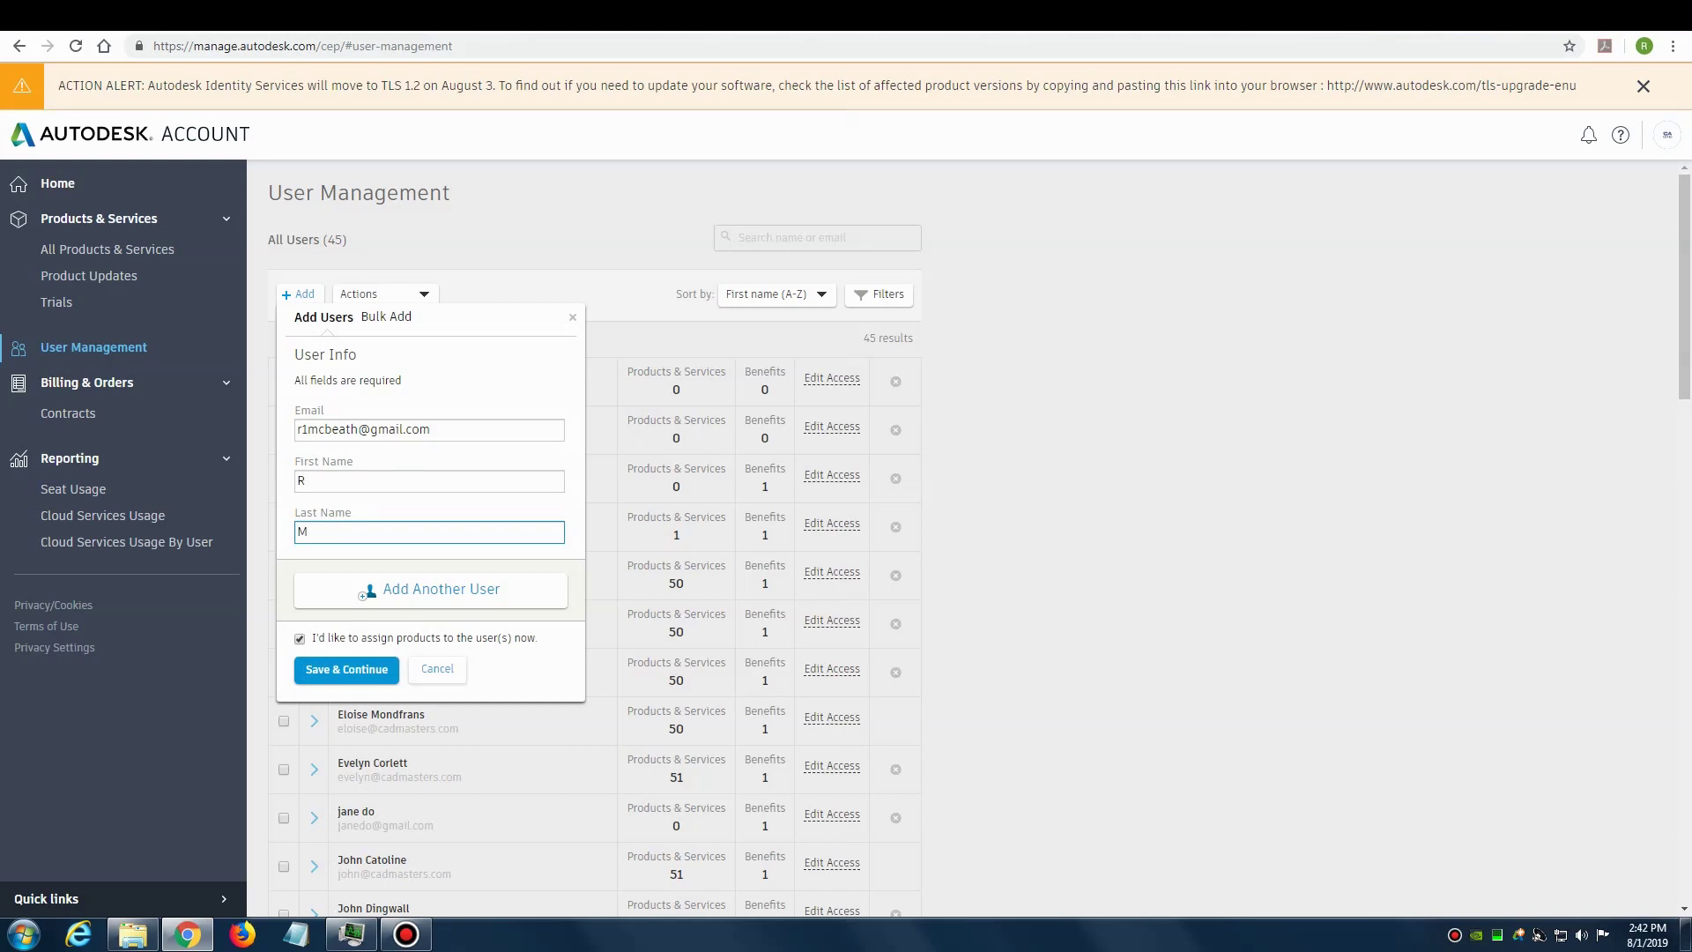
Step: Save the new user and assign them AutoCAD Revit LT Suite access
left_click(346, 669)
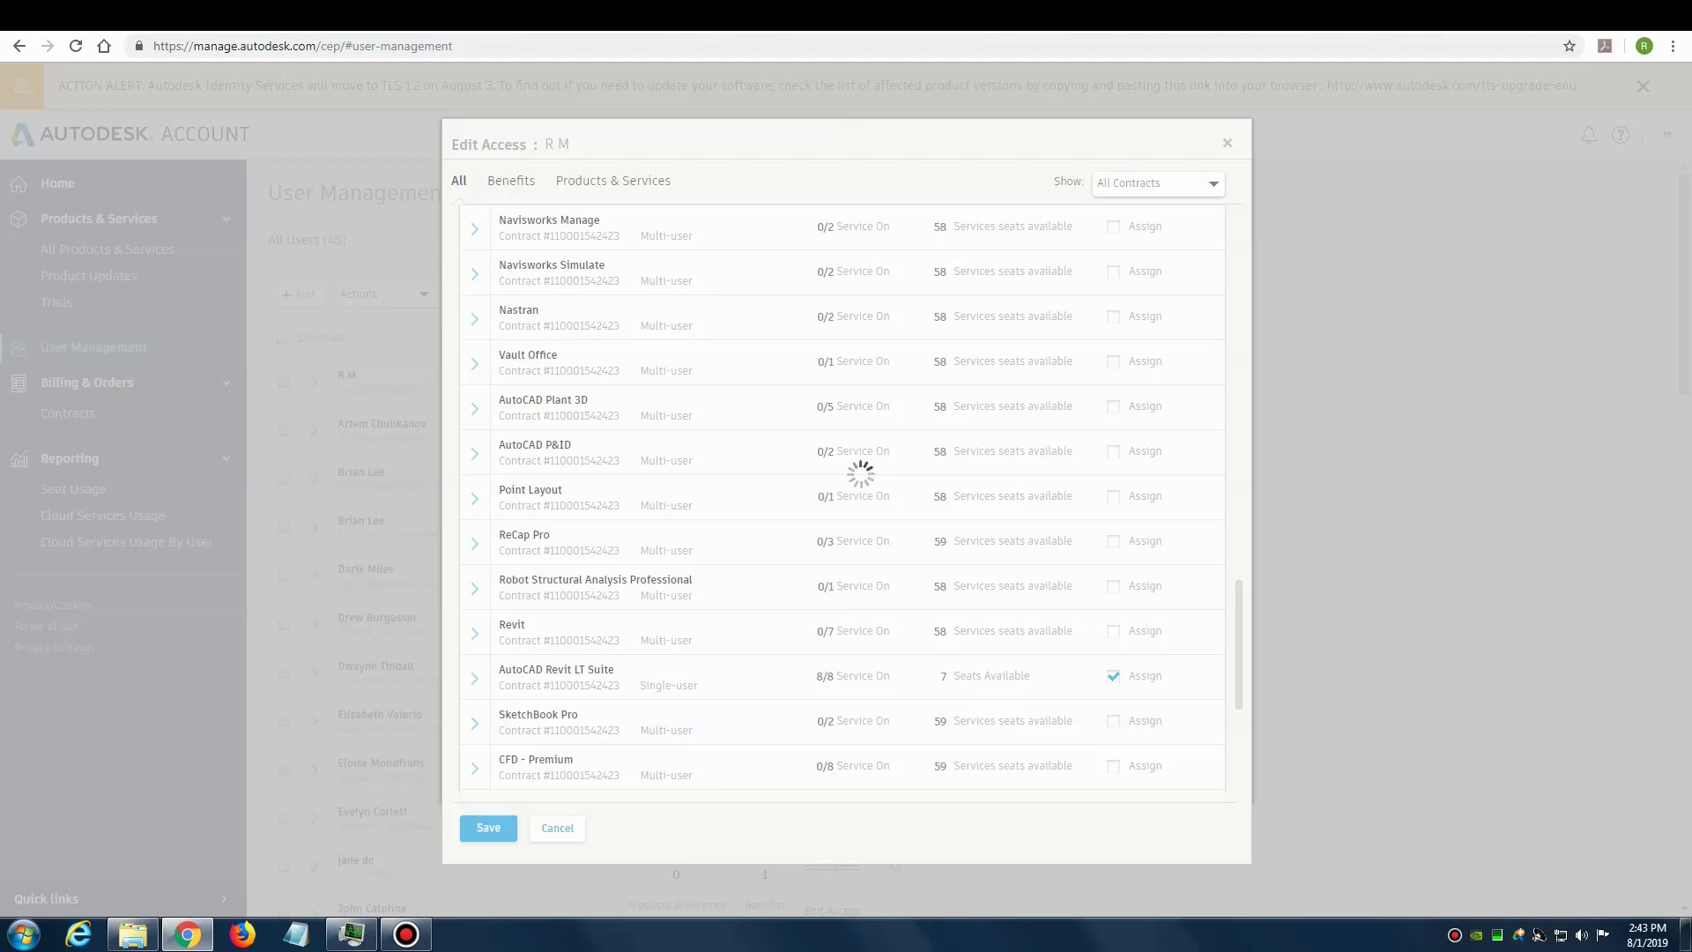
scroll(846, 617, "down", 5)
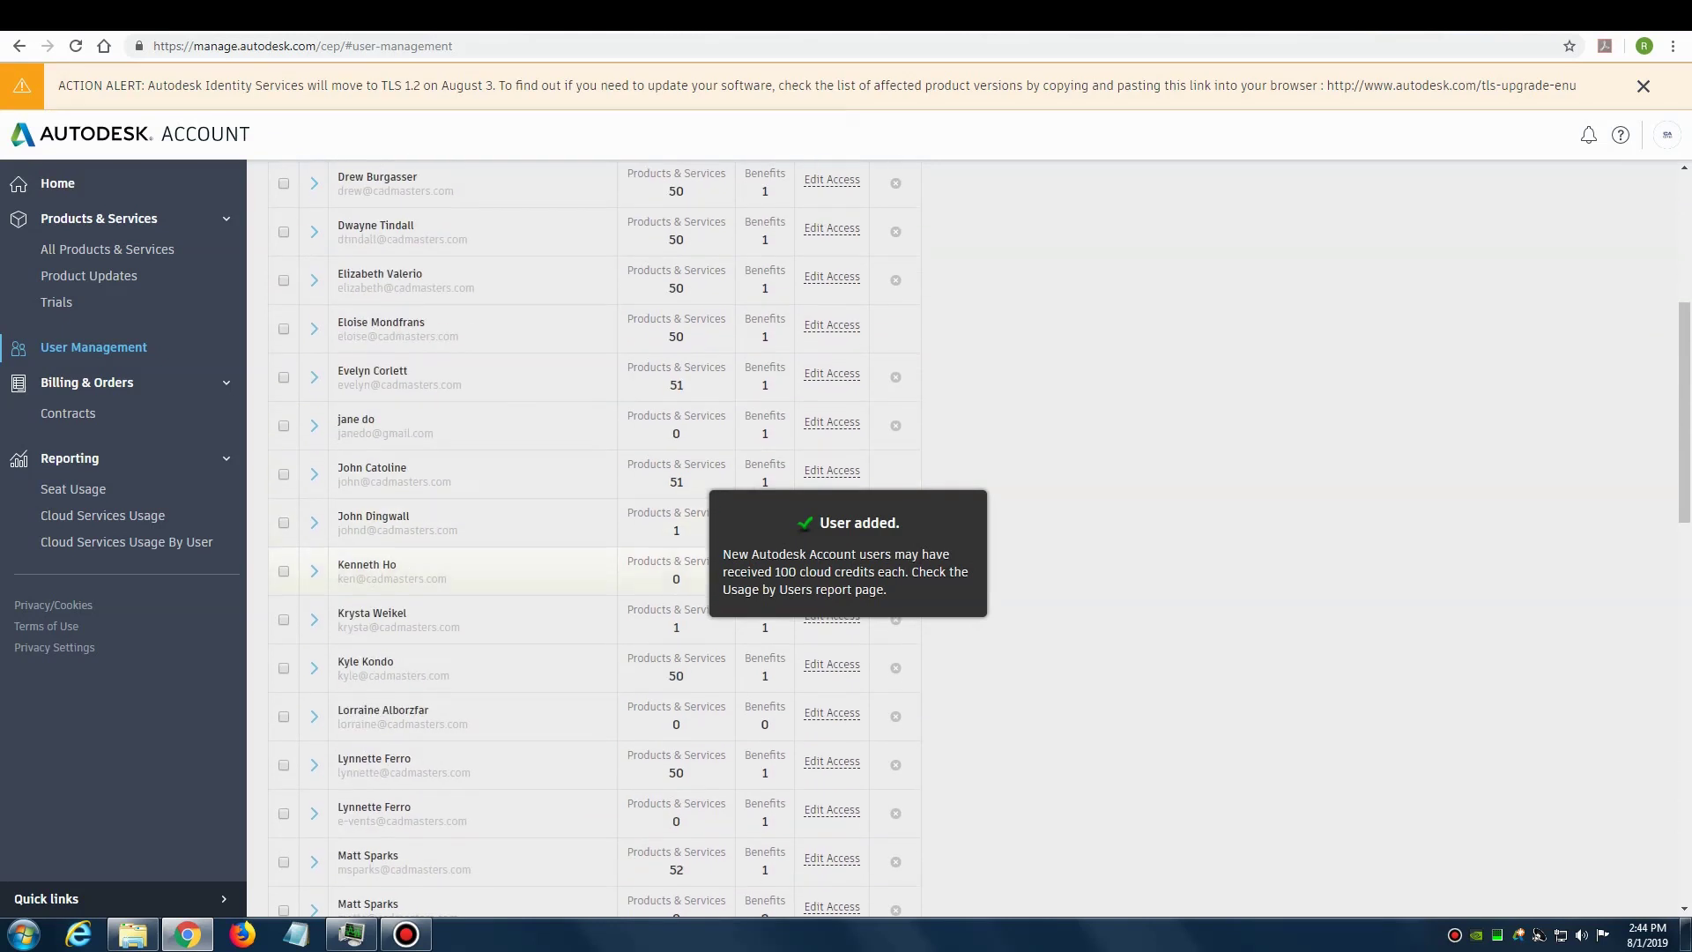
scroll(599, 581, "down", 3)
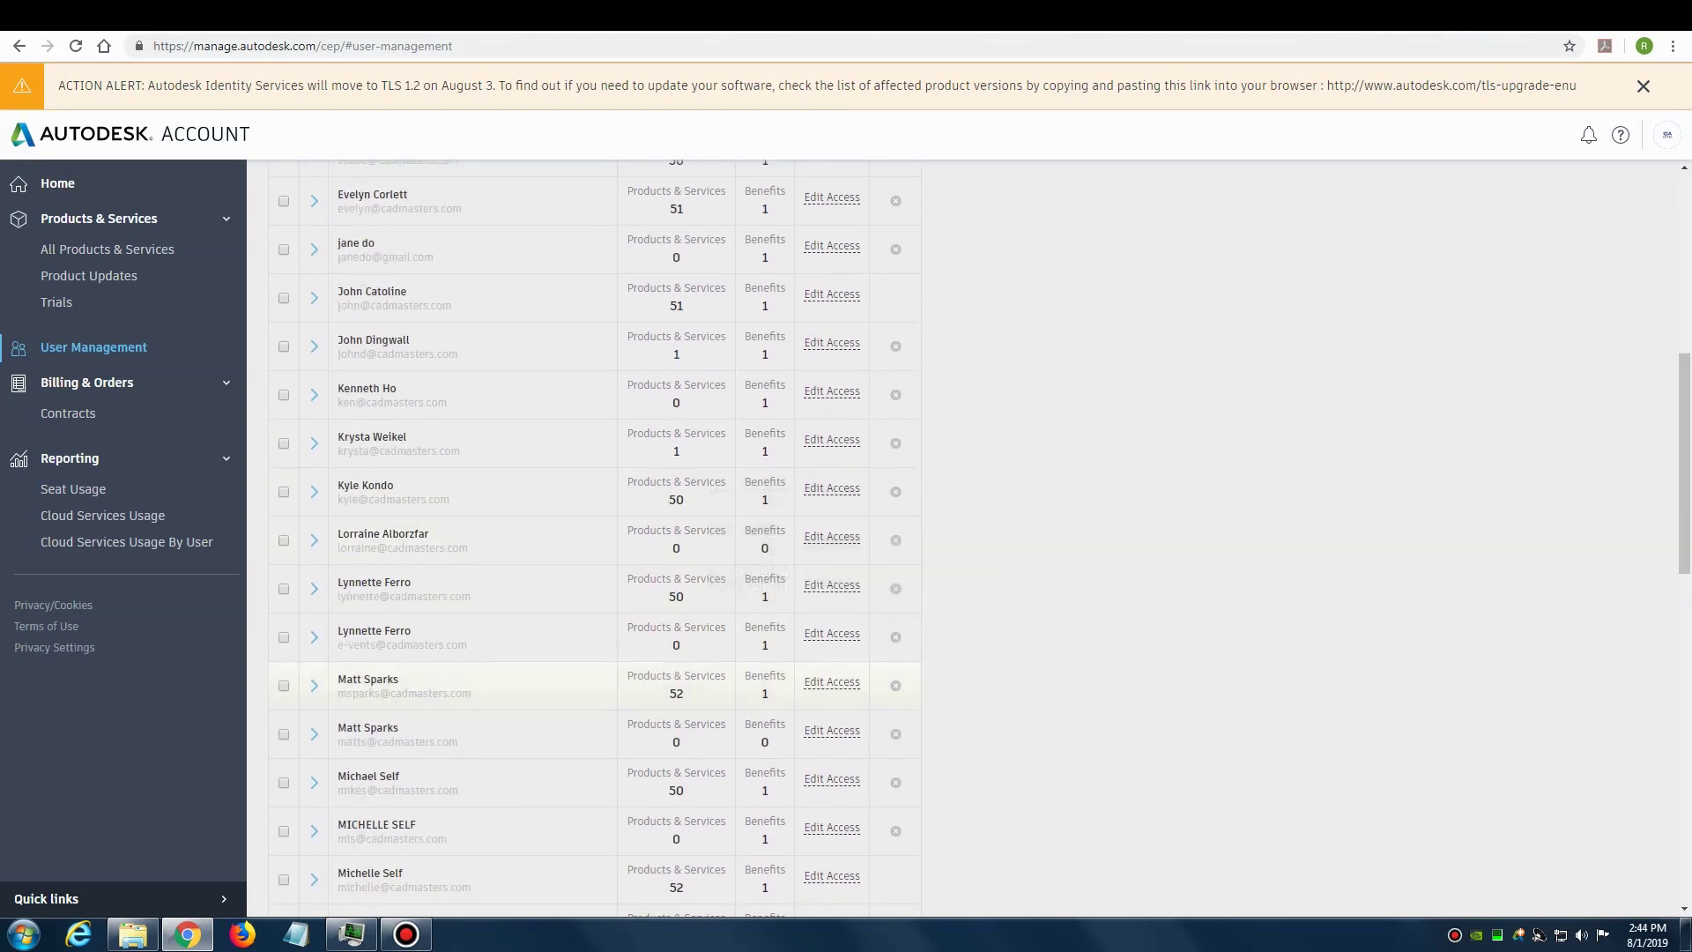
scroll(595, 558, "down", 4)
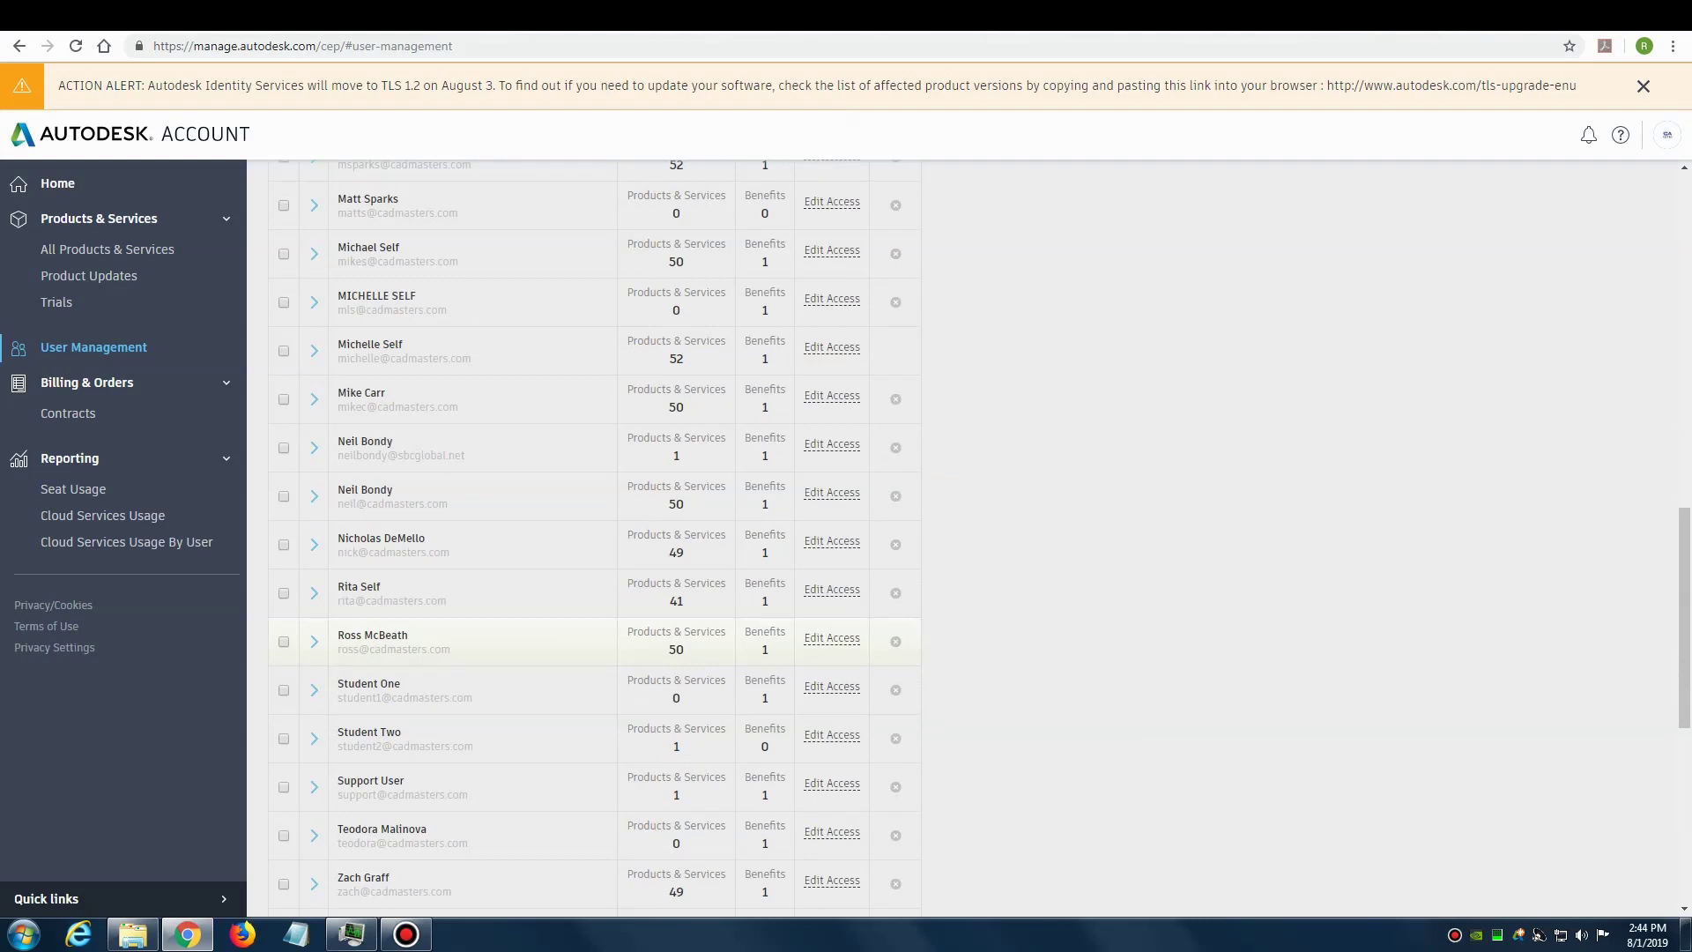
scroll(595, 634, "up", 12)
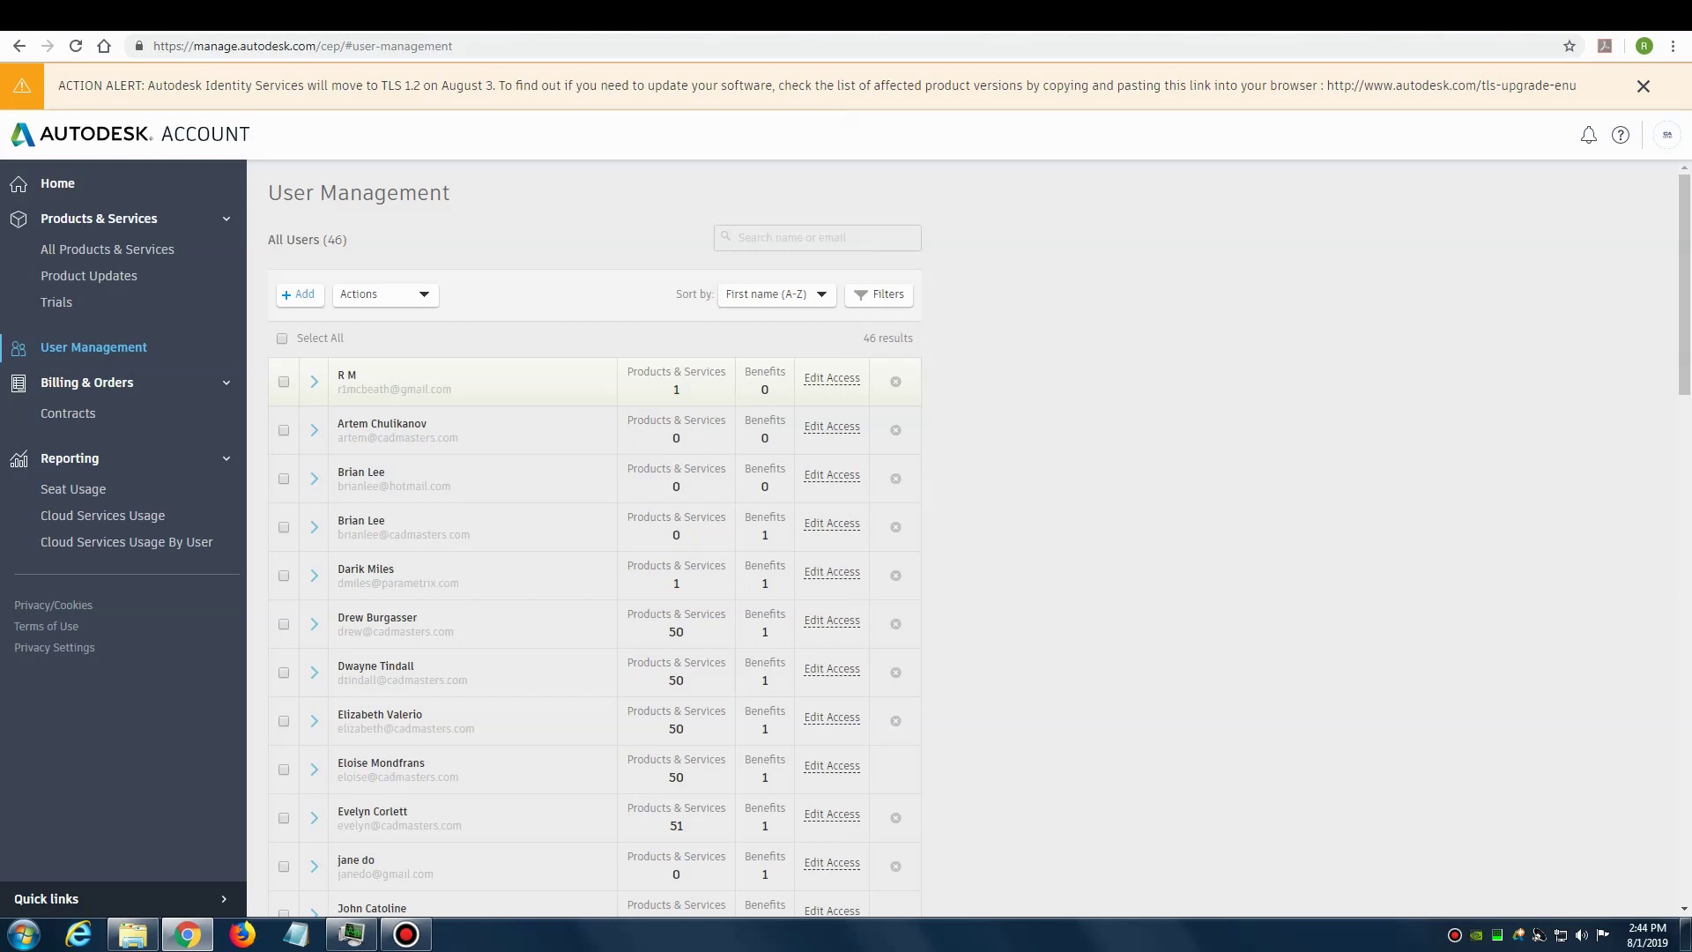
Step: Remove the newly added user from the user list
left_click(896, 381)
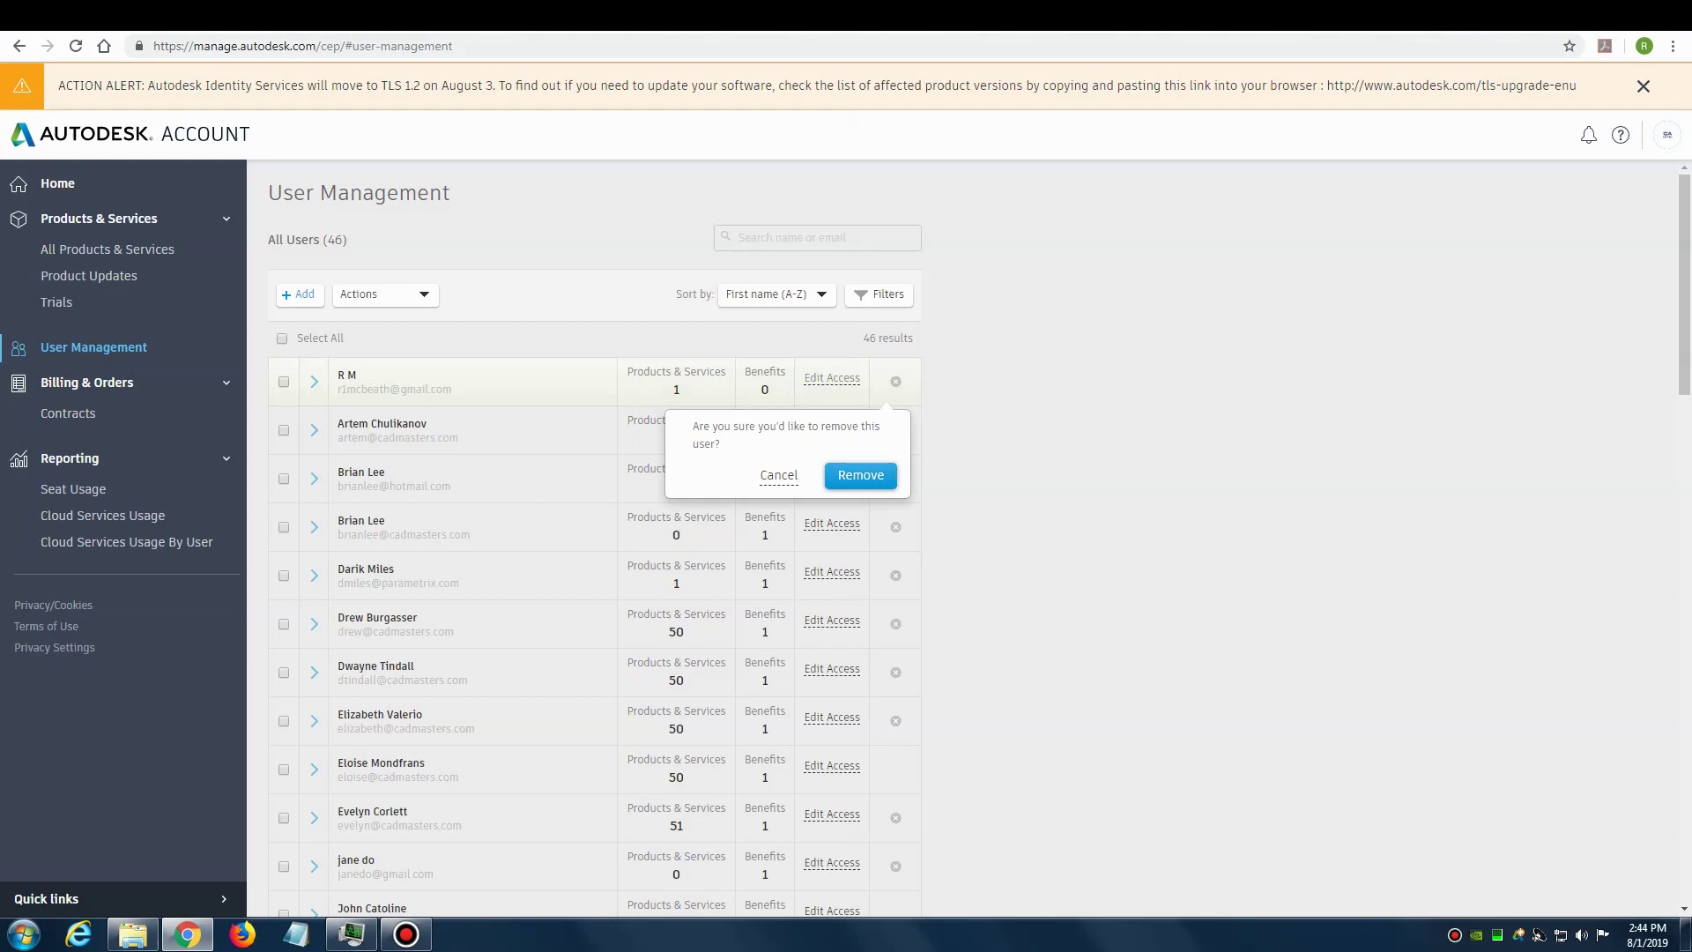
left_click(860, 475)
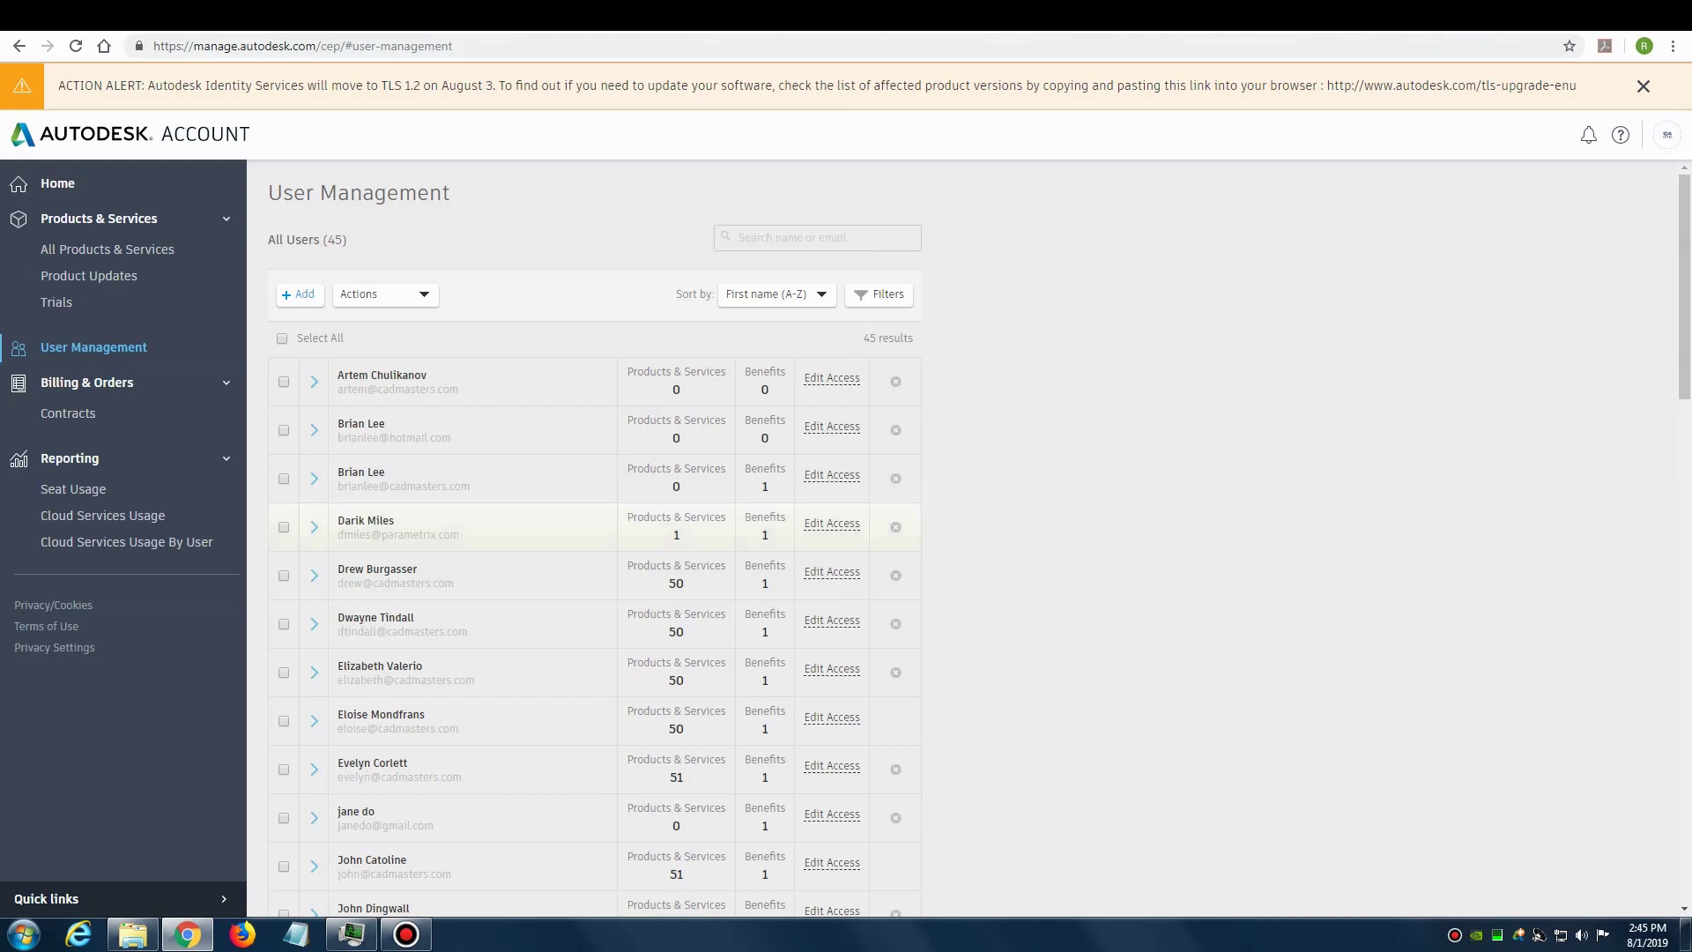
Step: Save the user's product access with AutoCAD Revit LT Suite kept assigned
scroll(595, 520, "down", 5)
scroll(595, 520, "down", 5)
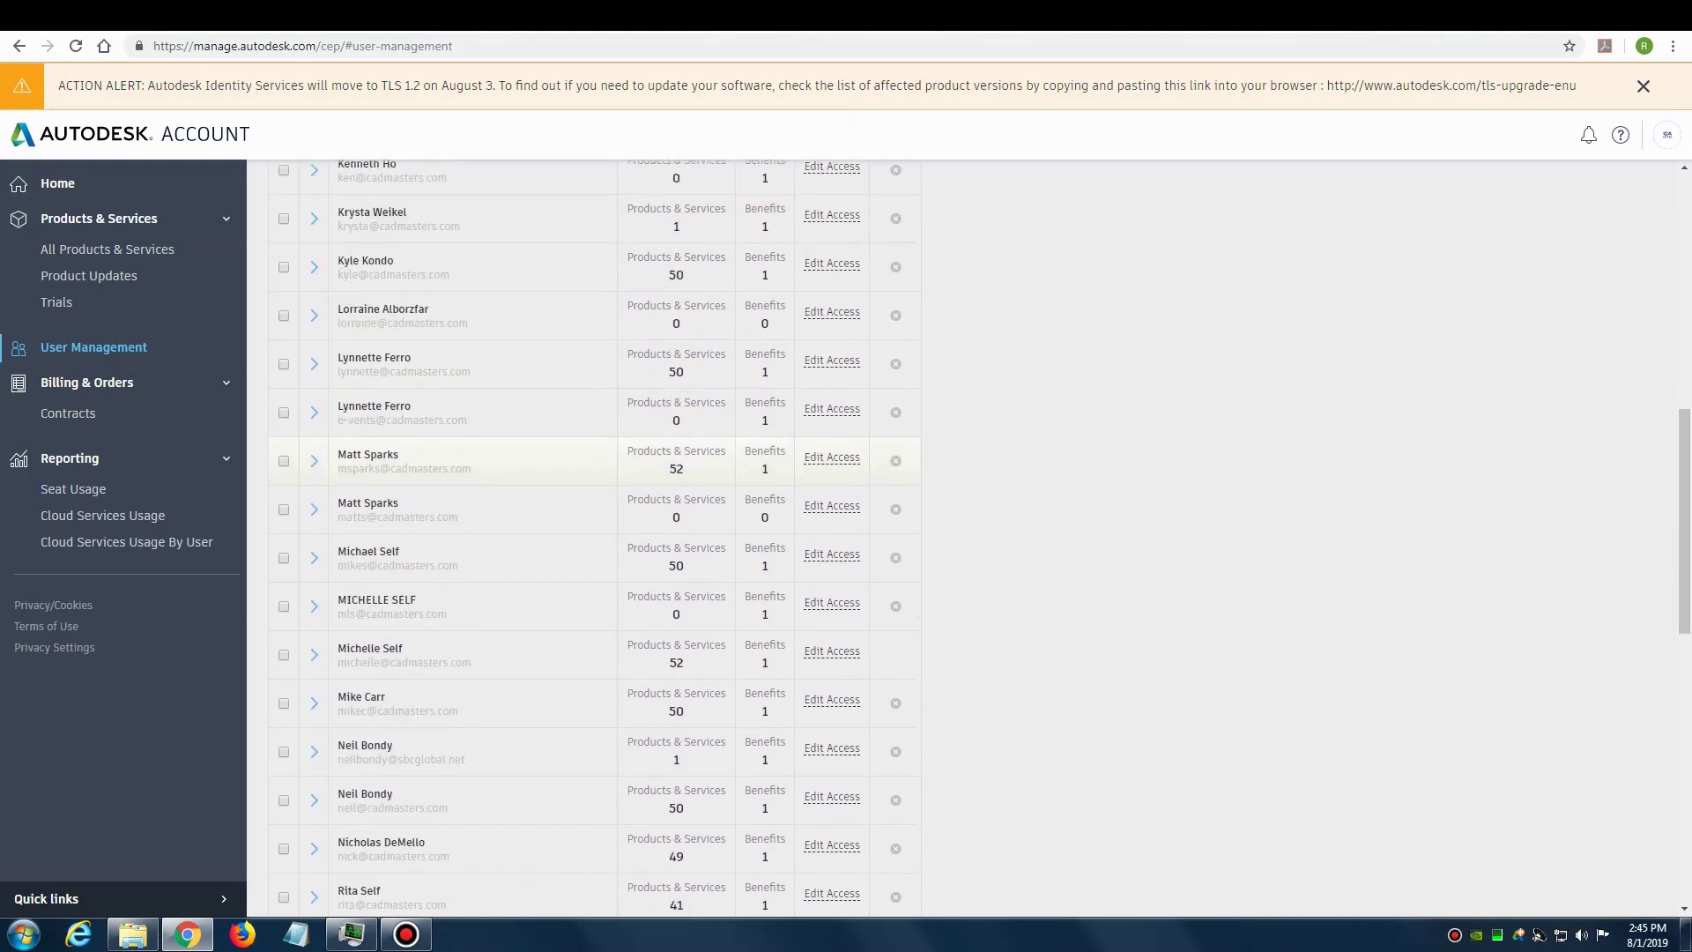
scroll(595, 520, "down", 2)
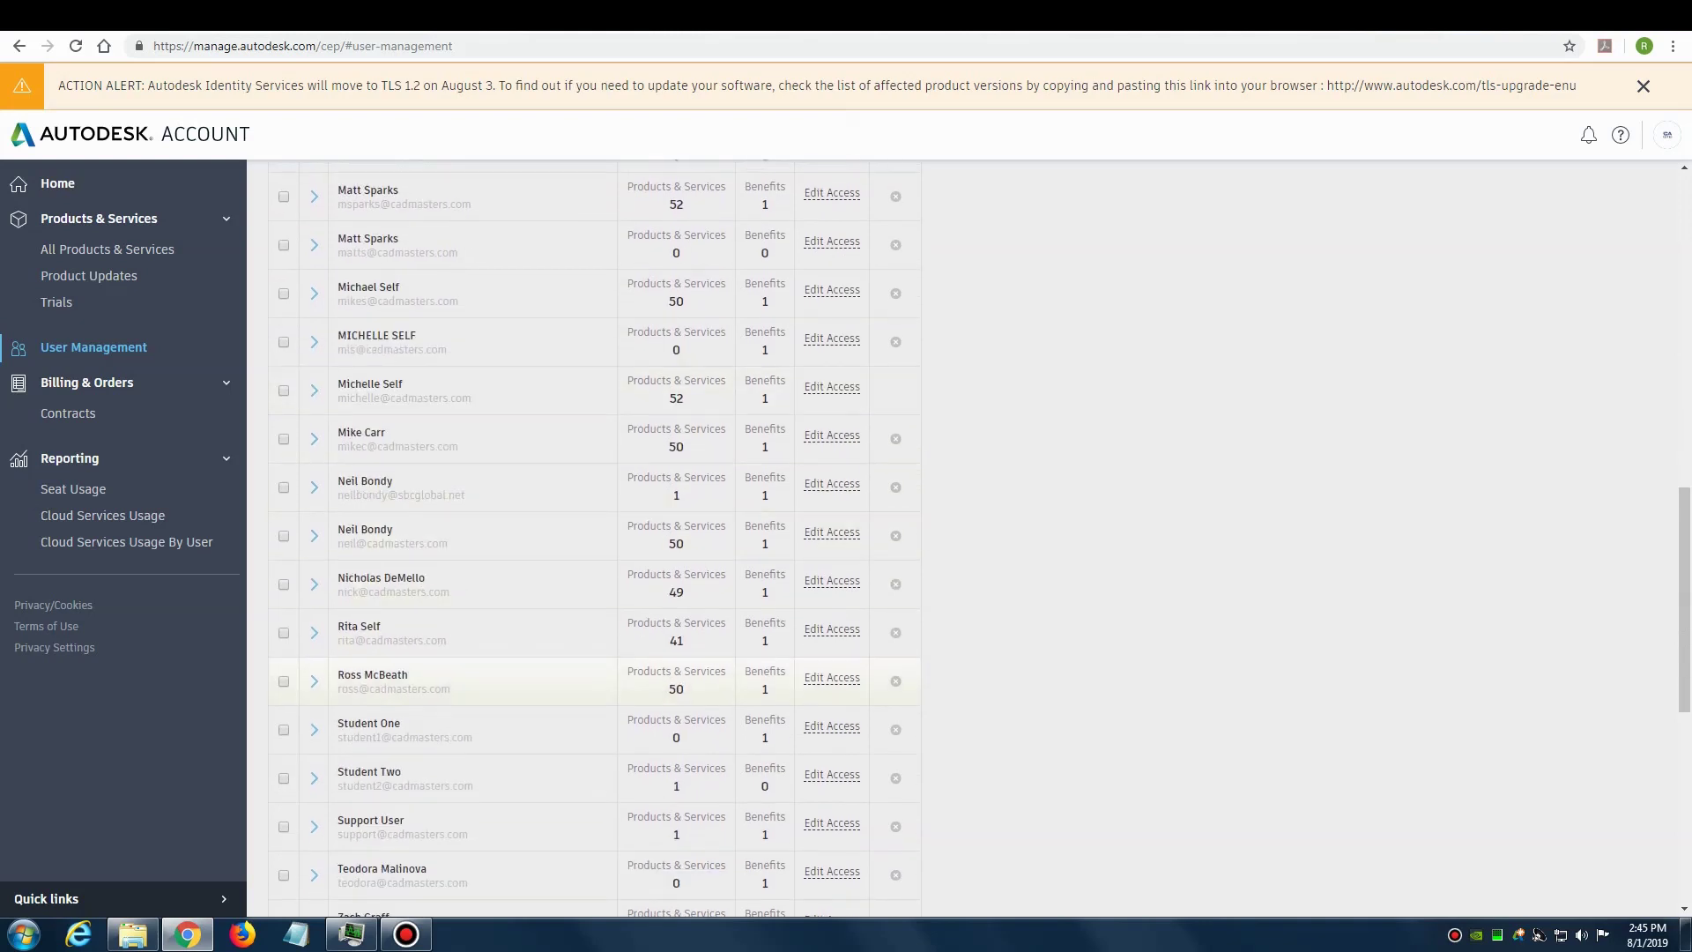
left_click(832, 678)
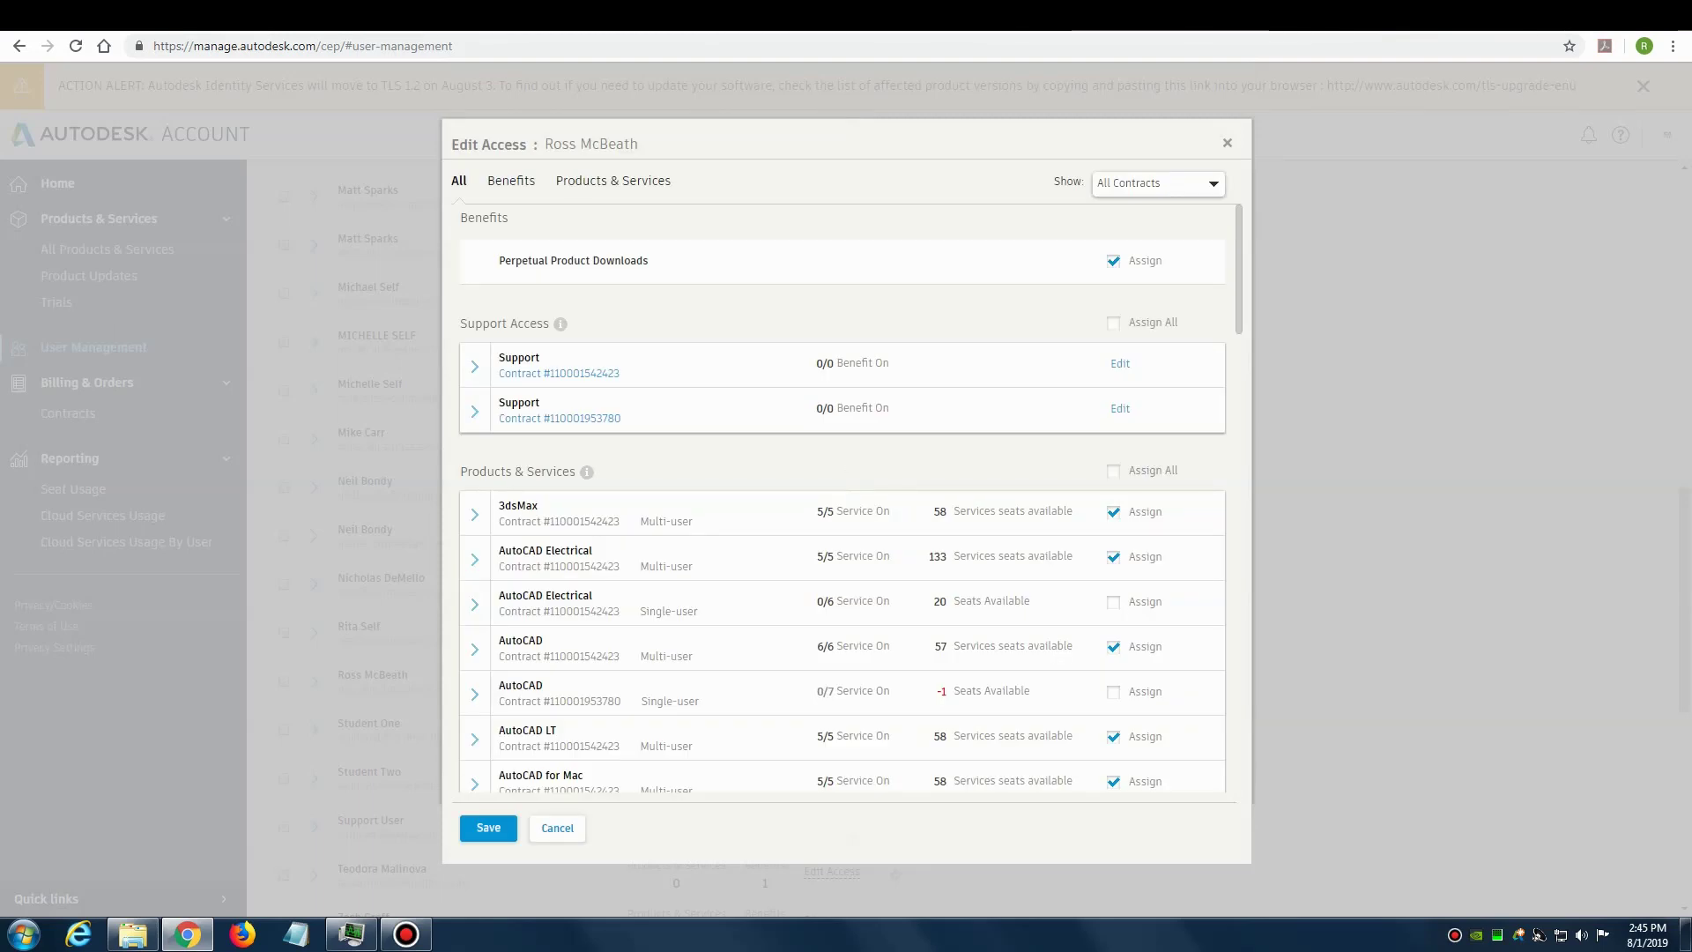
scroll(846, 498, "down", 12)
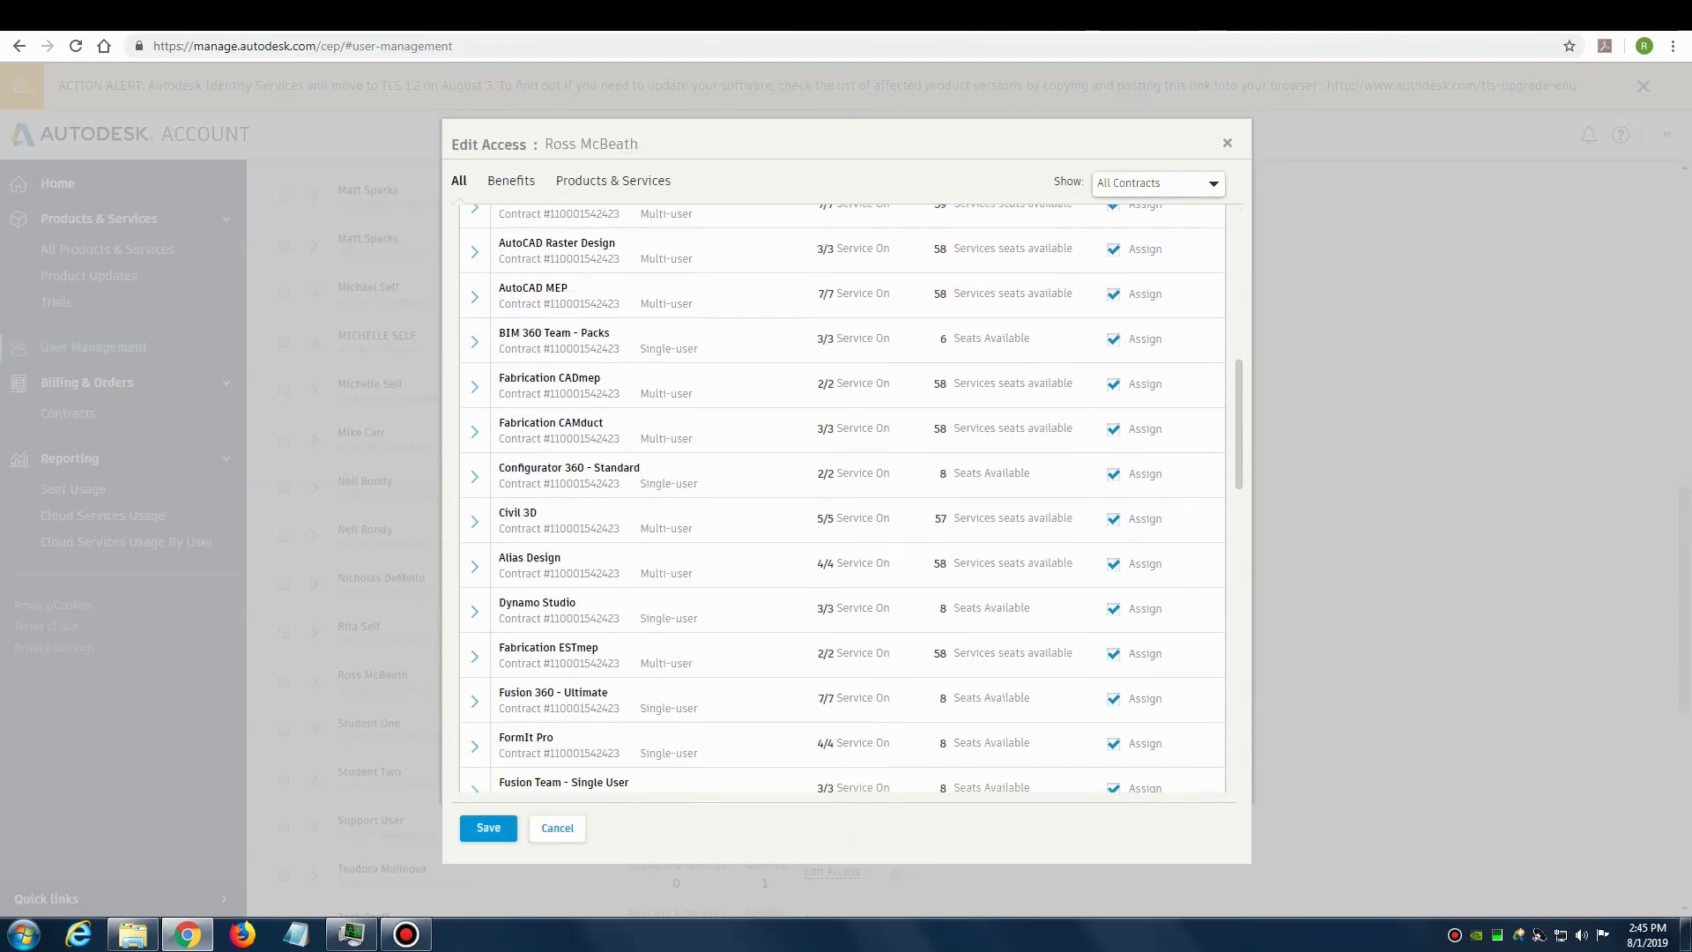
scroll(847, 498, "down", 3)
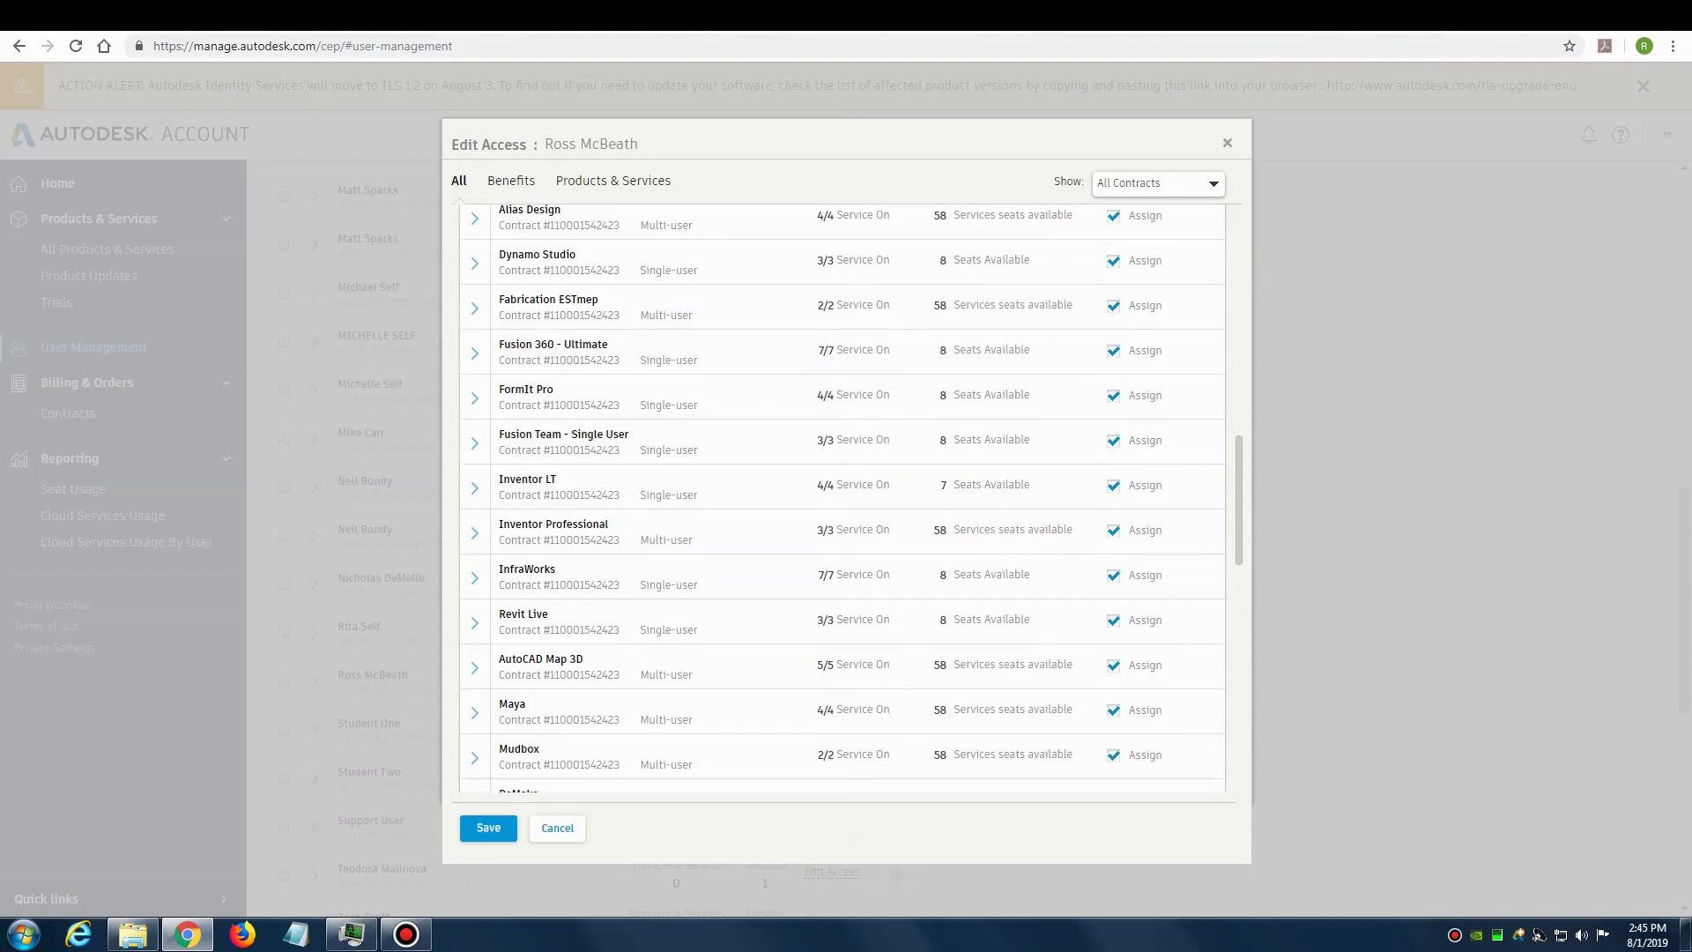
scroll(846, 498, "down", 7)
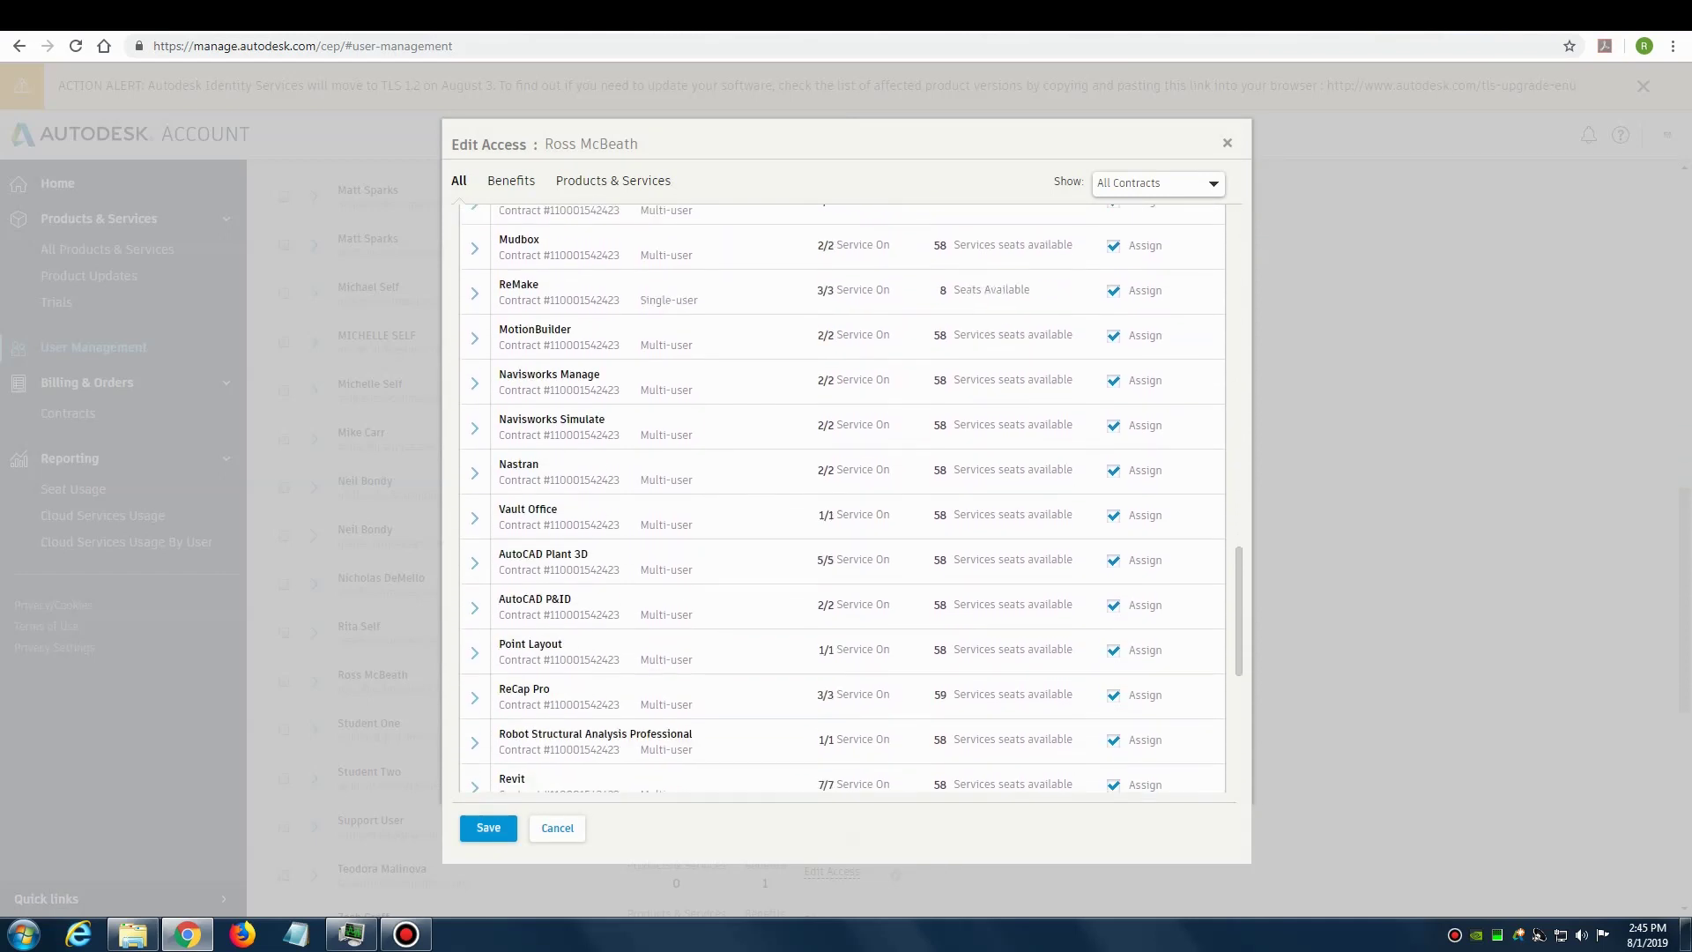
scroll(846, 498, "down", 1)
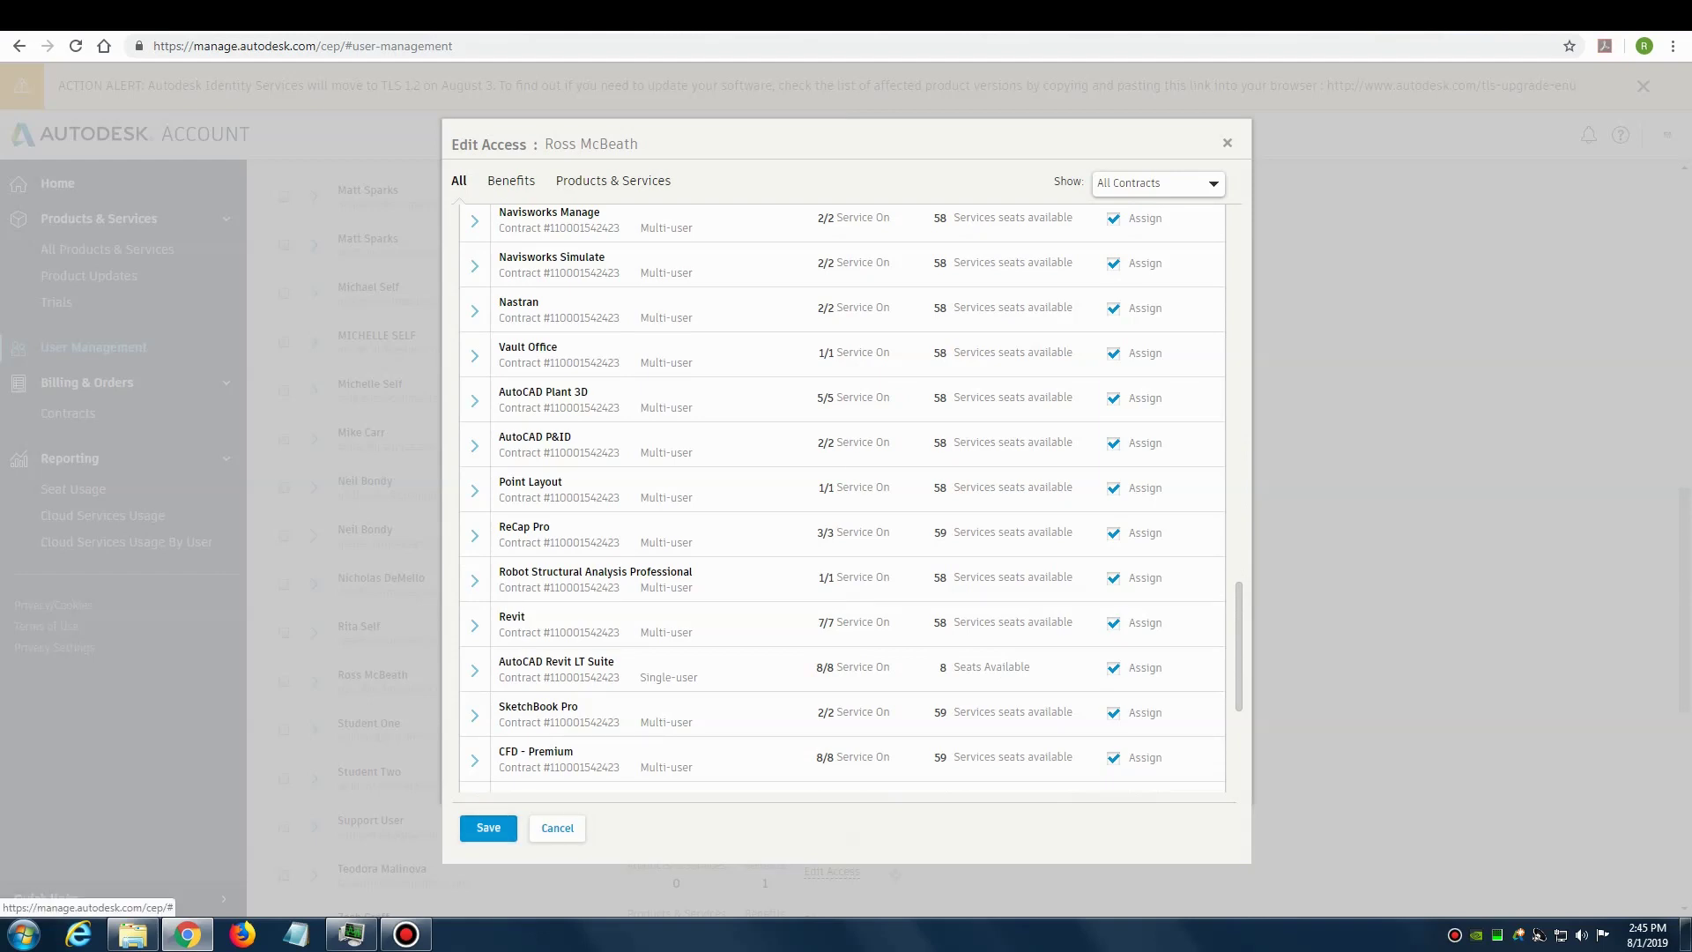
left_click(488, 828)
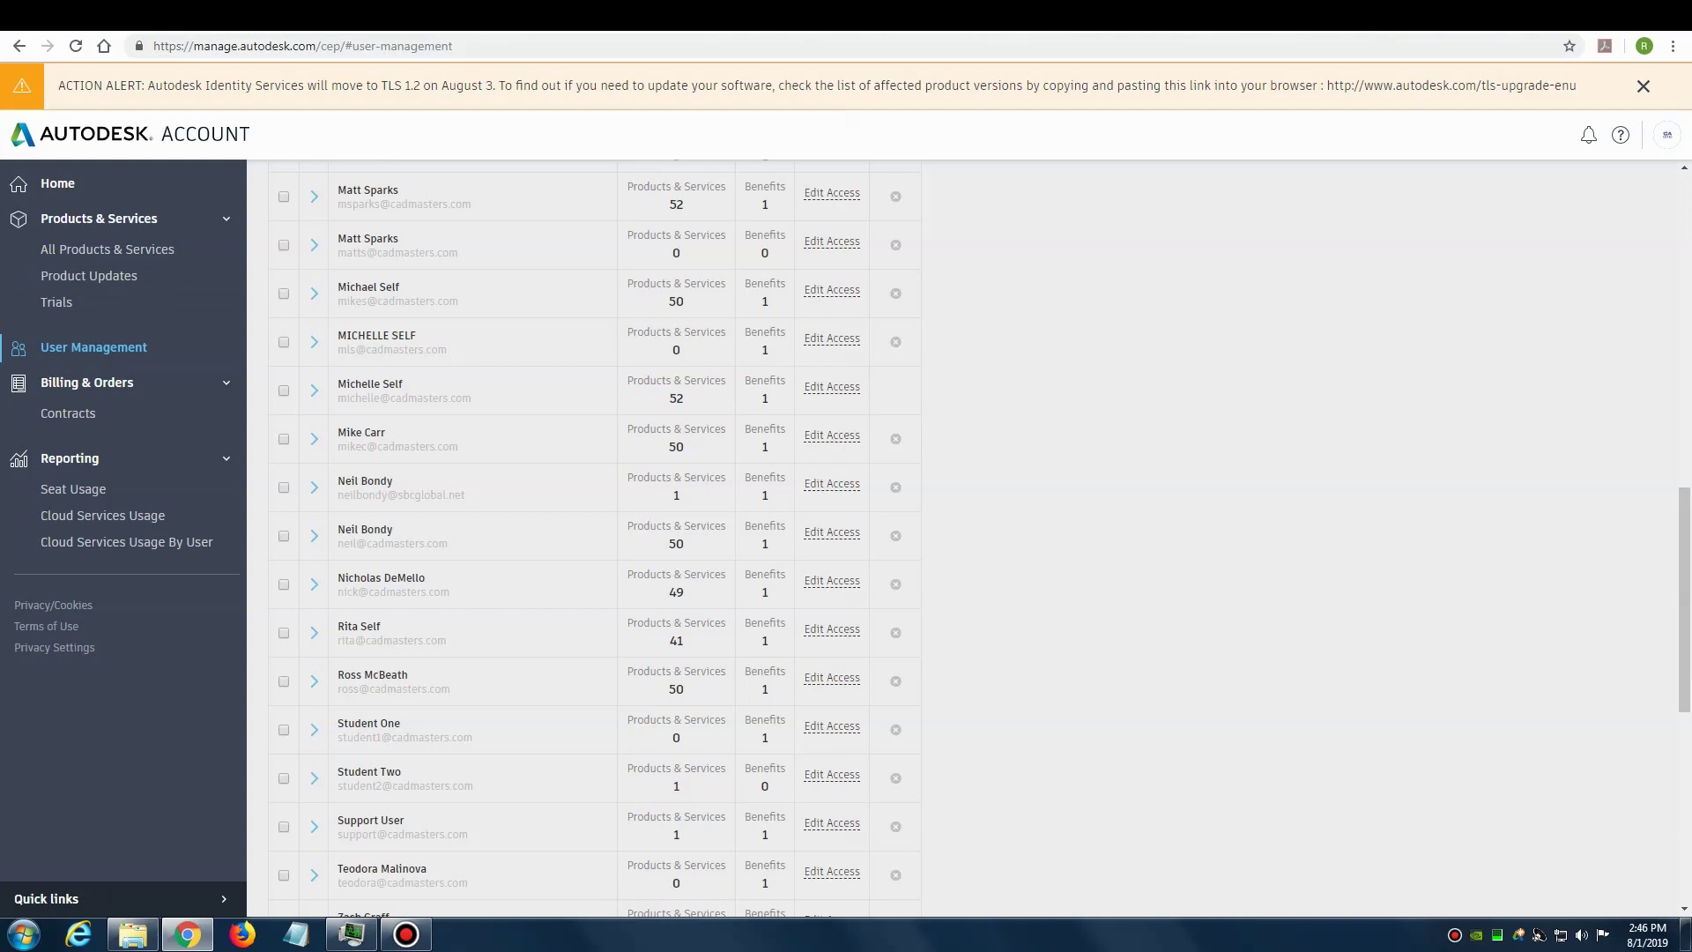
Step: Sign out of the administrator account from the account avatar menu
scroll(595, 538, "up", 15)
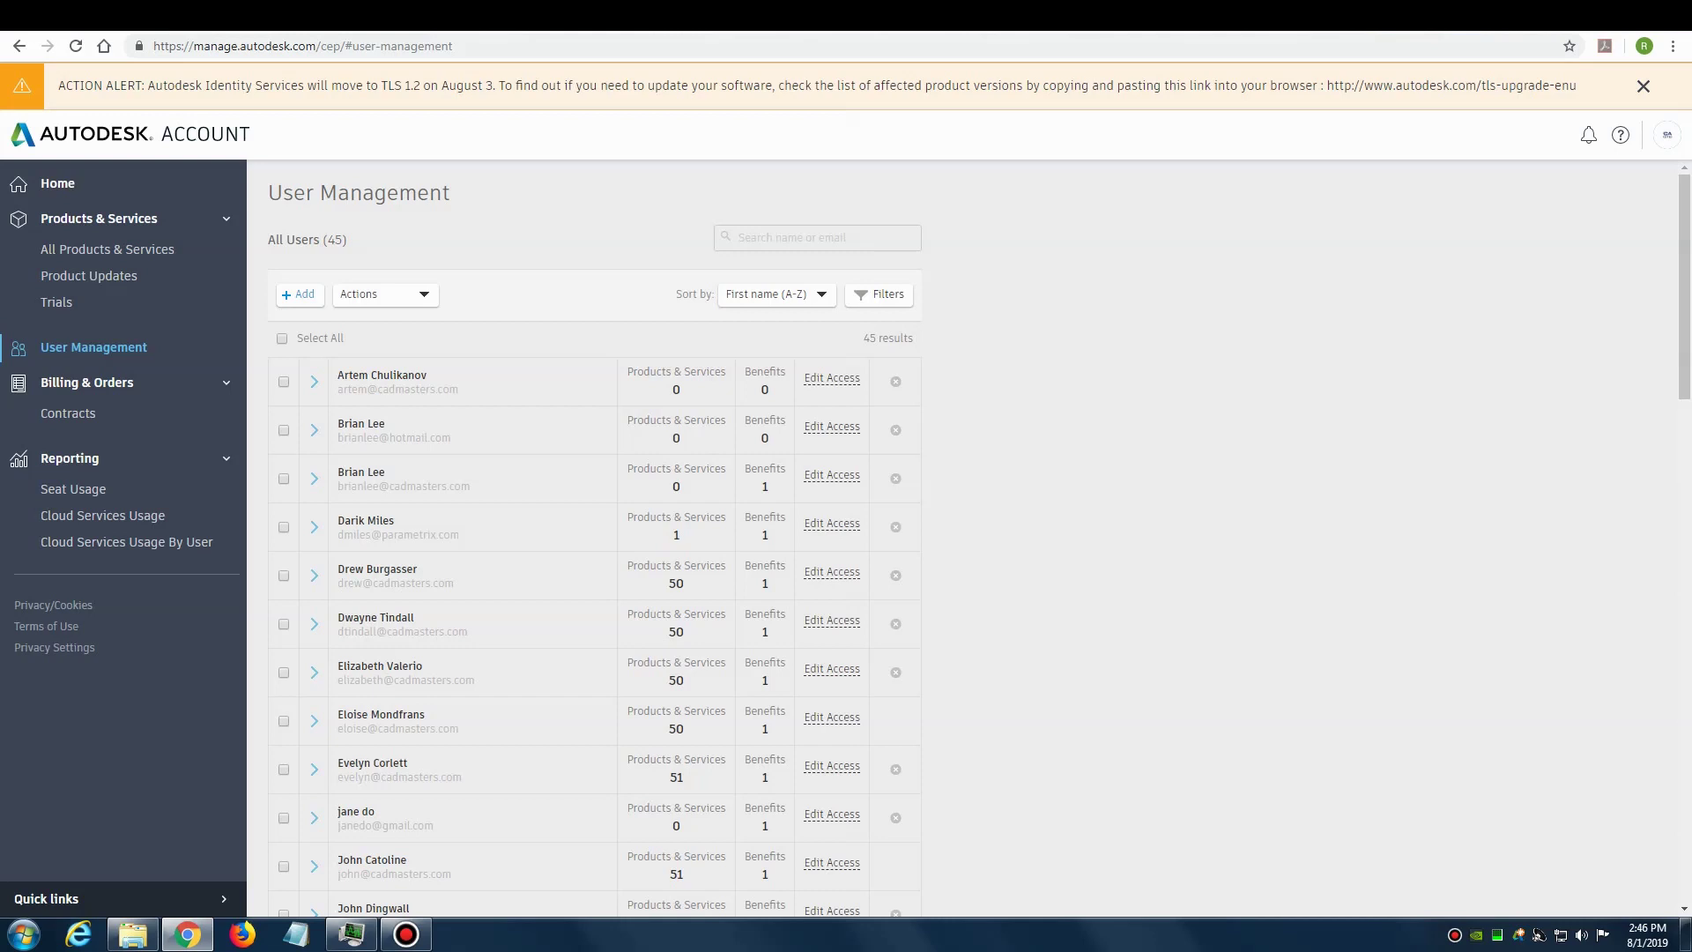
left_click(1666, 134)
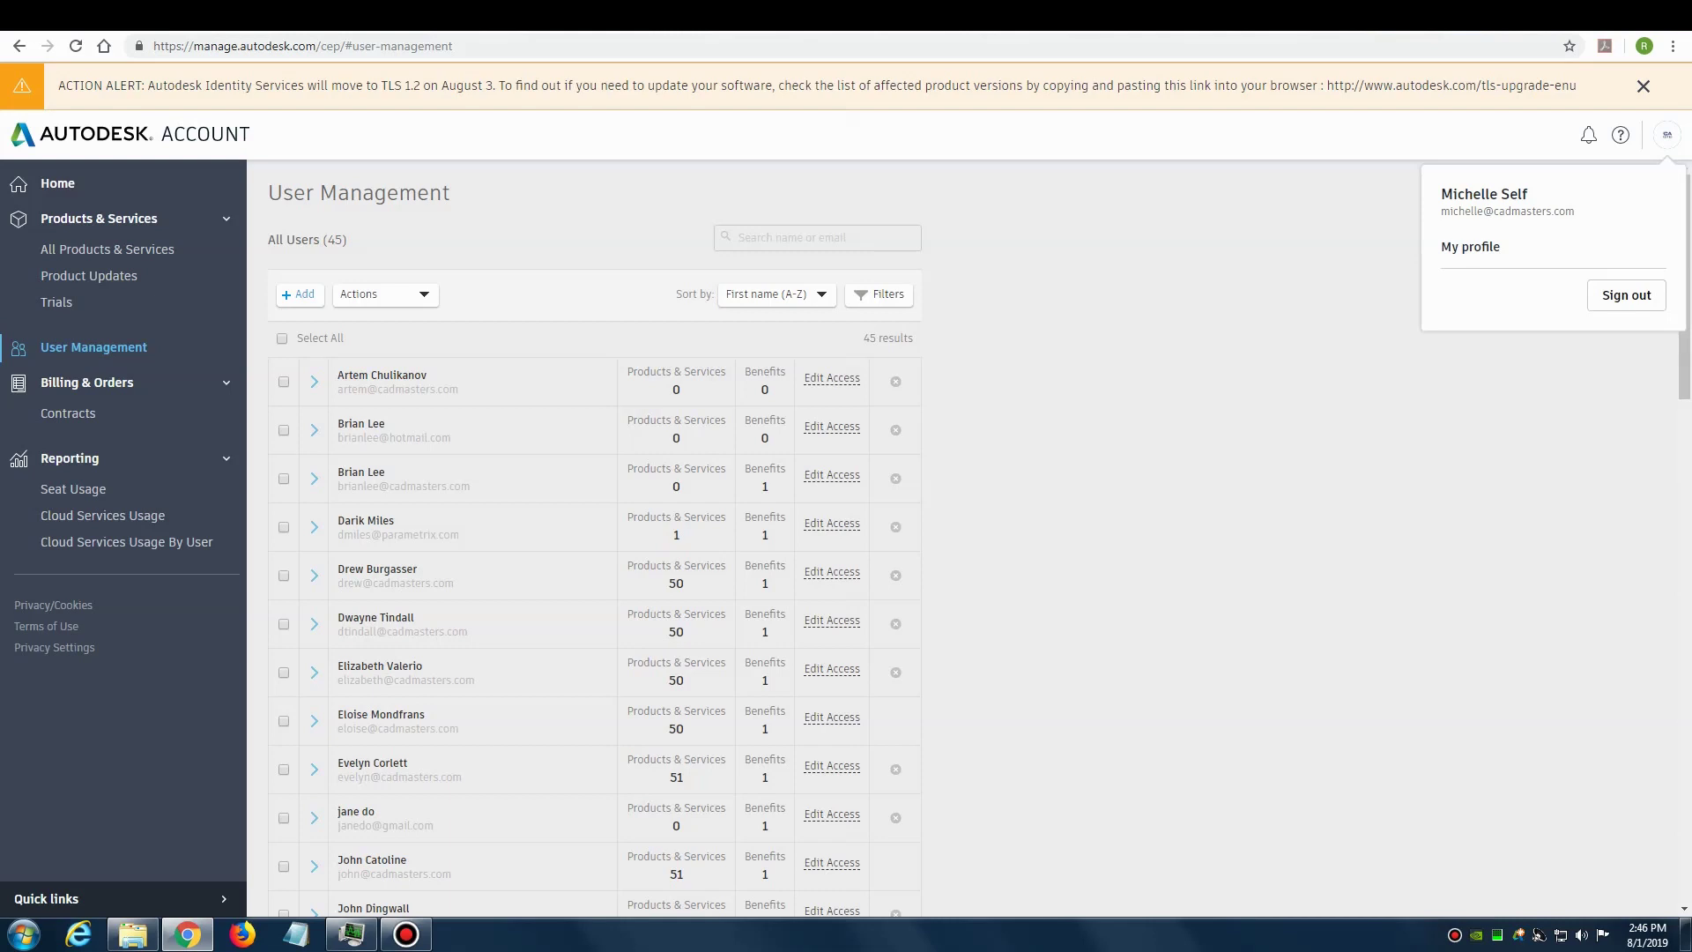
left_click(1626, 294)
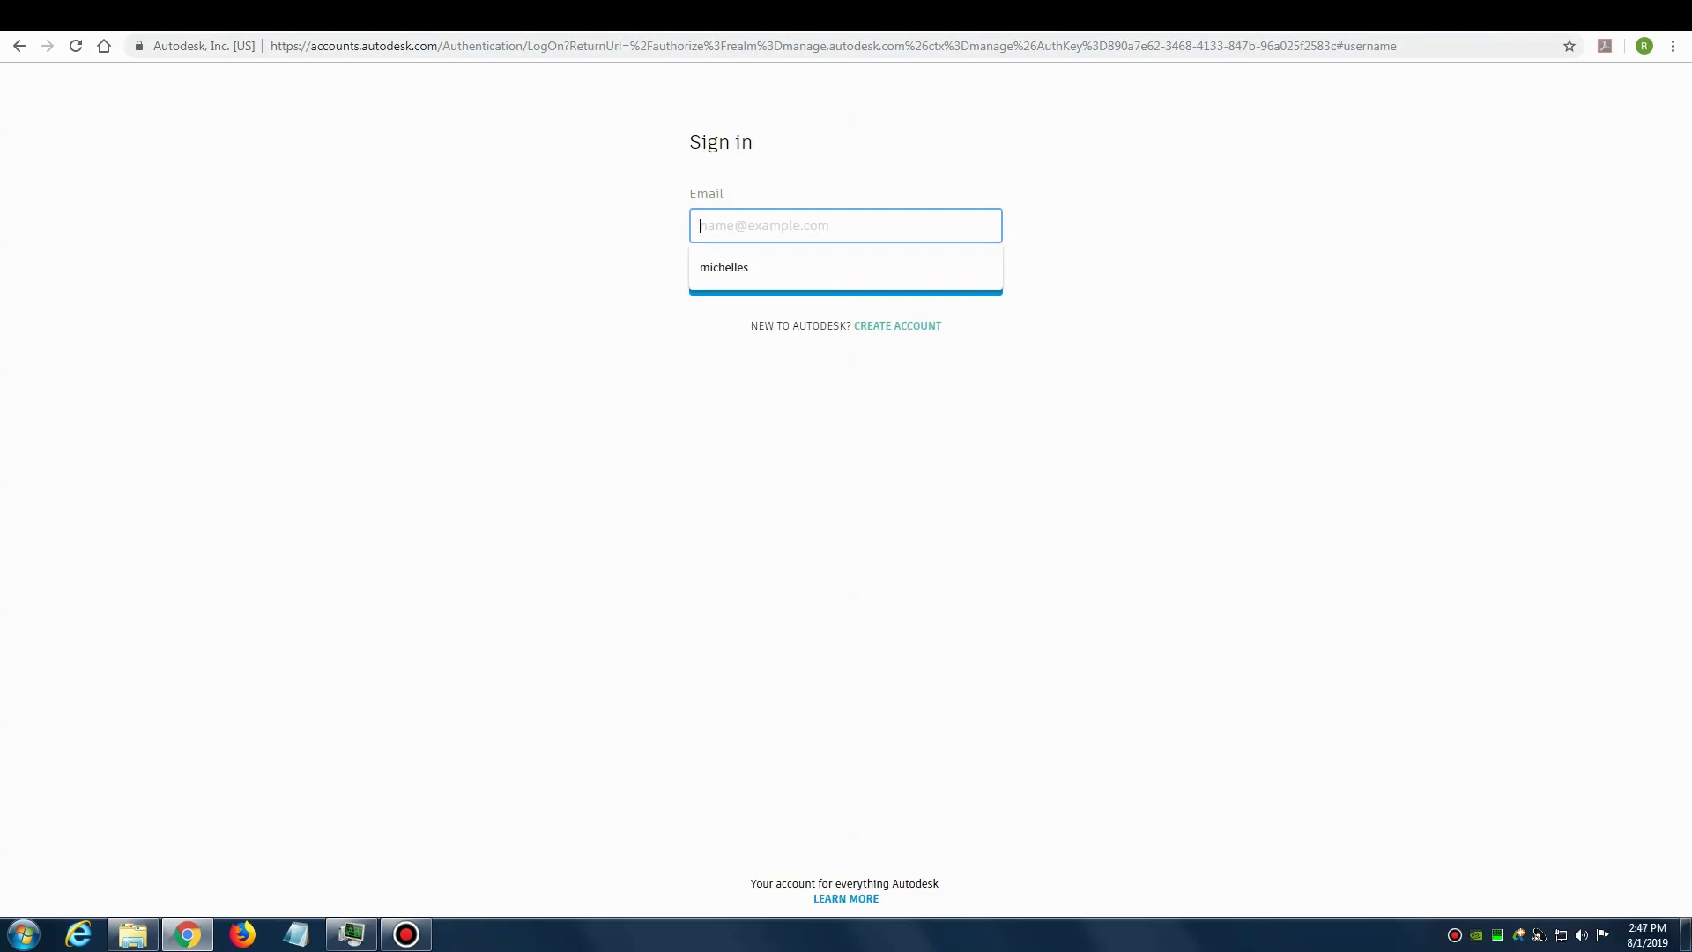
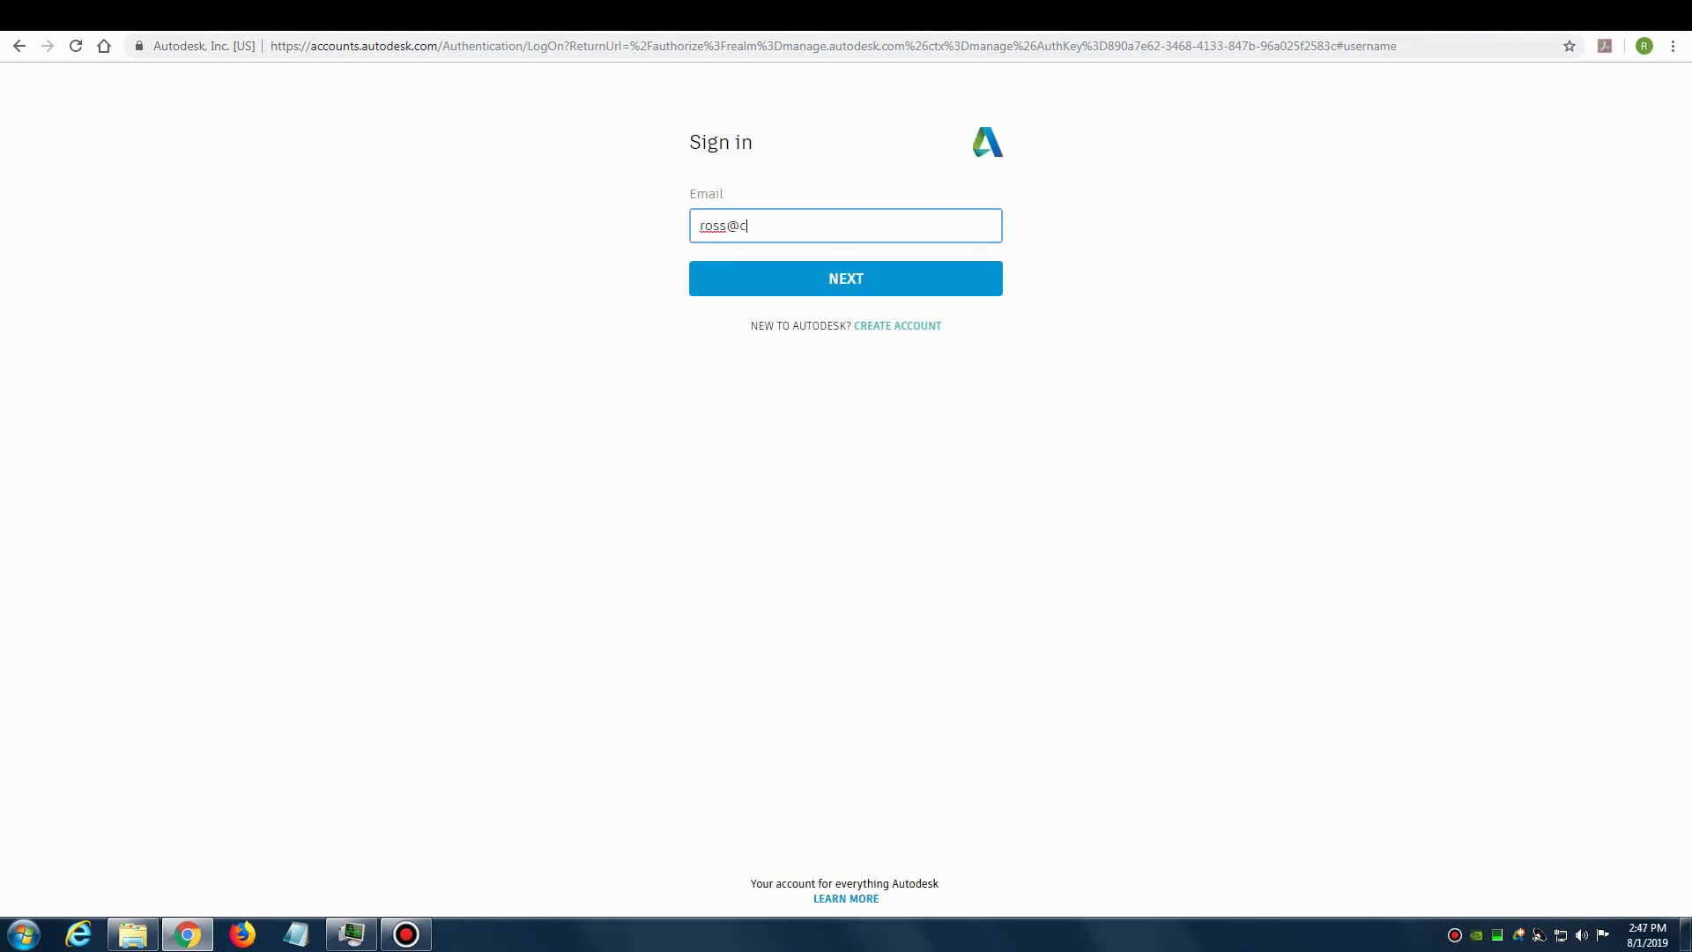
Step: Sign in with the end user's email address and password
key("Return")
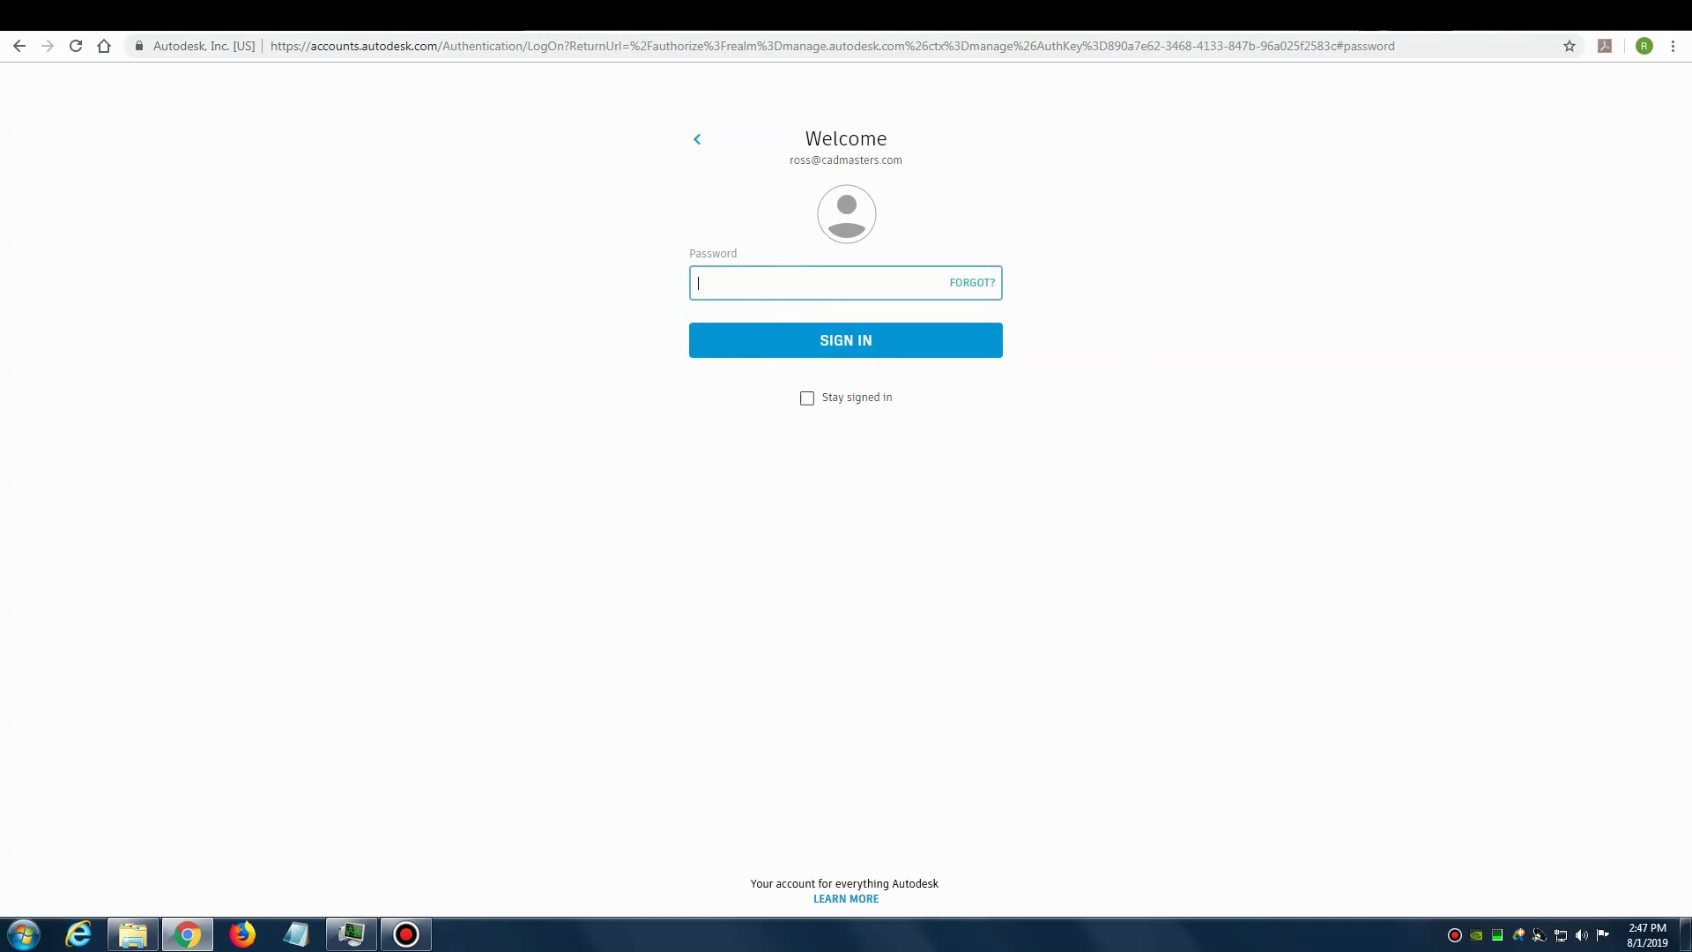
type("•••••••")
key("Return")
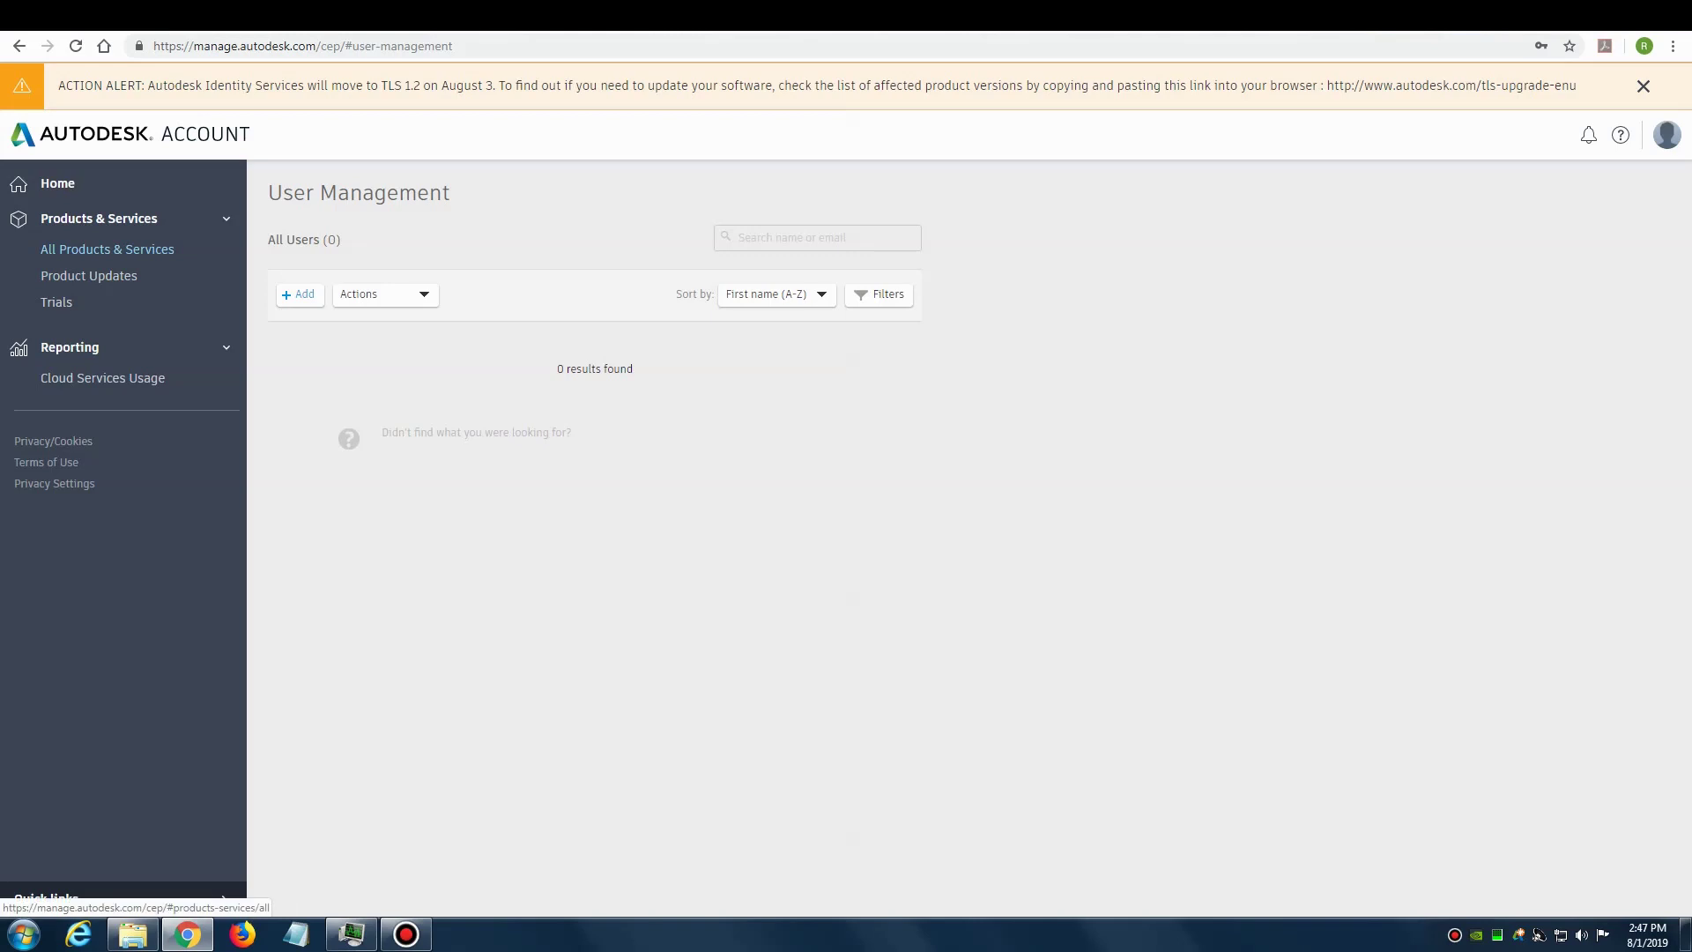
Step: Browse All Products & Services and view the AutoCAD Revit LT Suite downloads
left_click(107, 249)
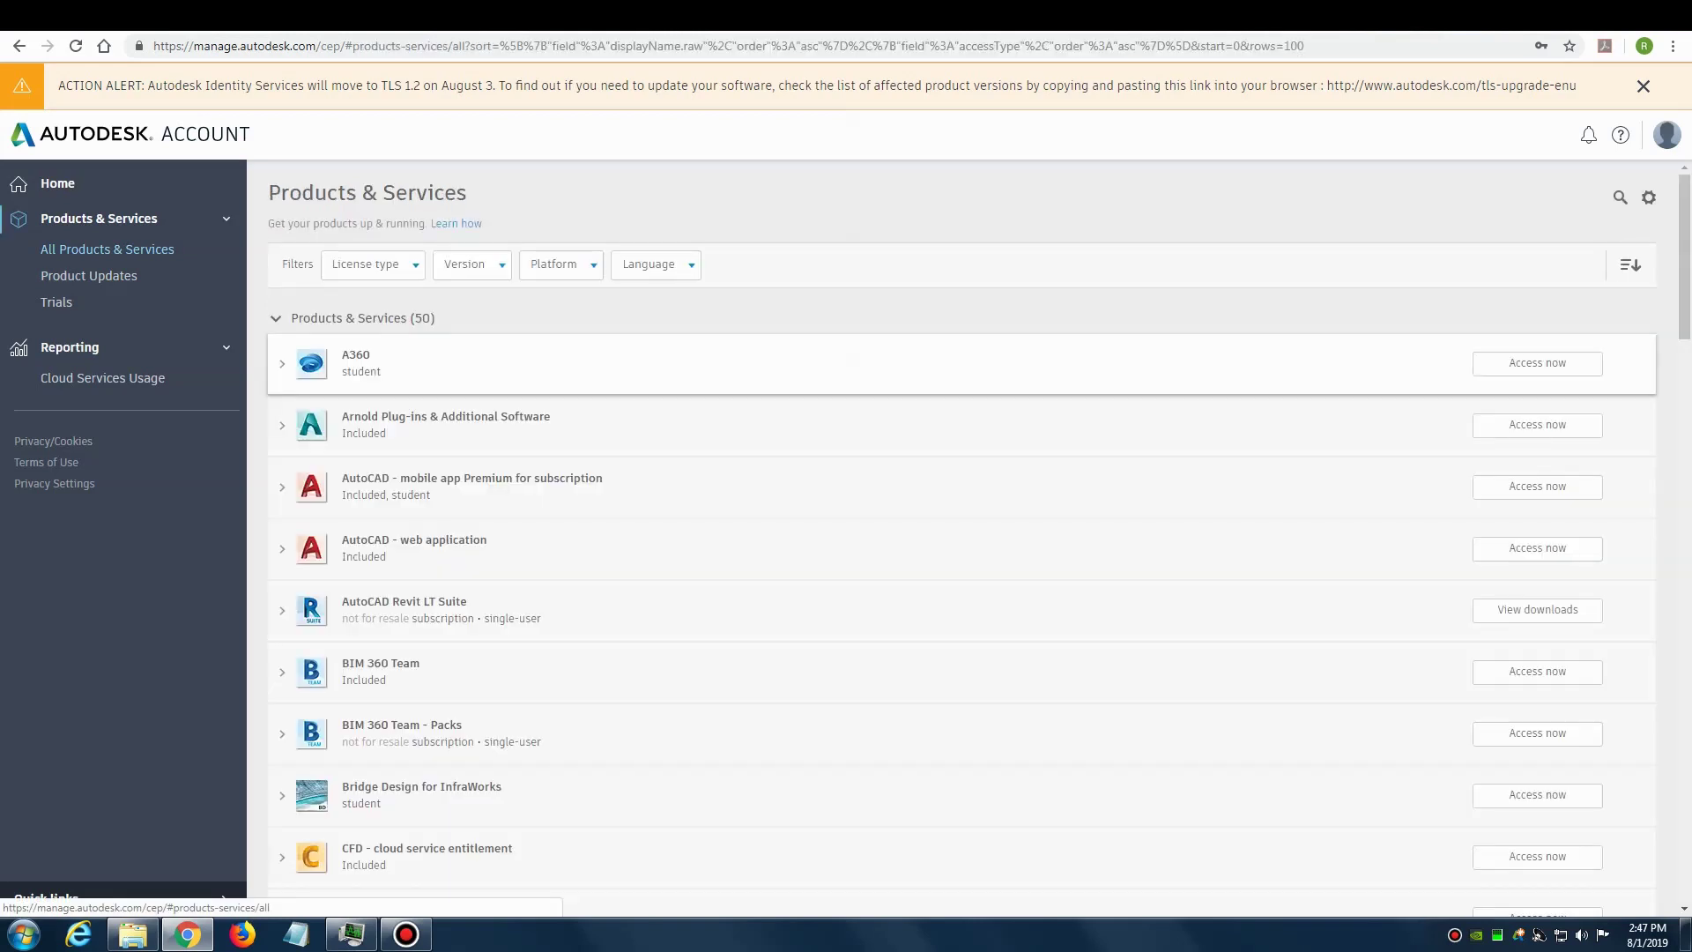
scroll(961, 383, "down", 1)
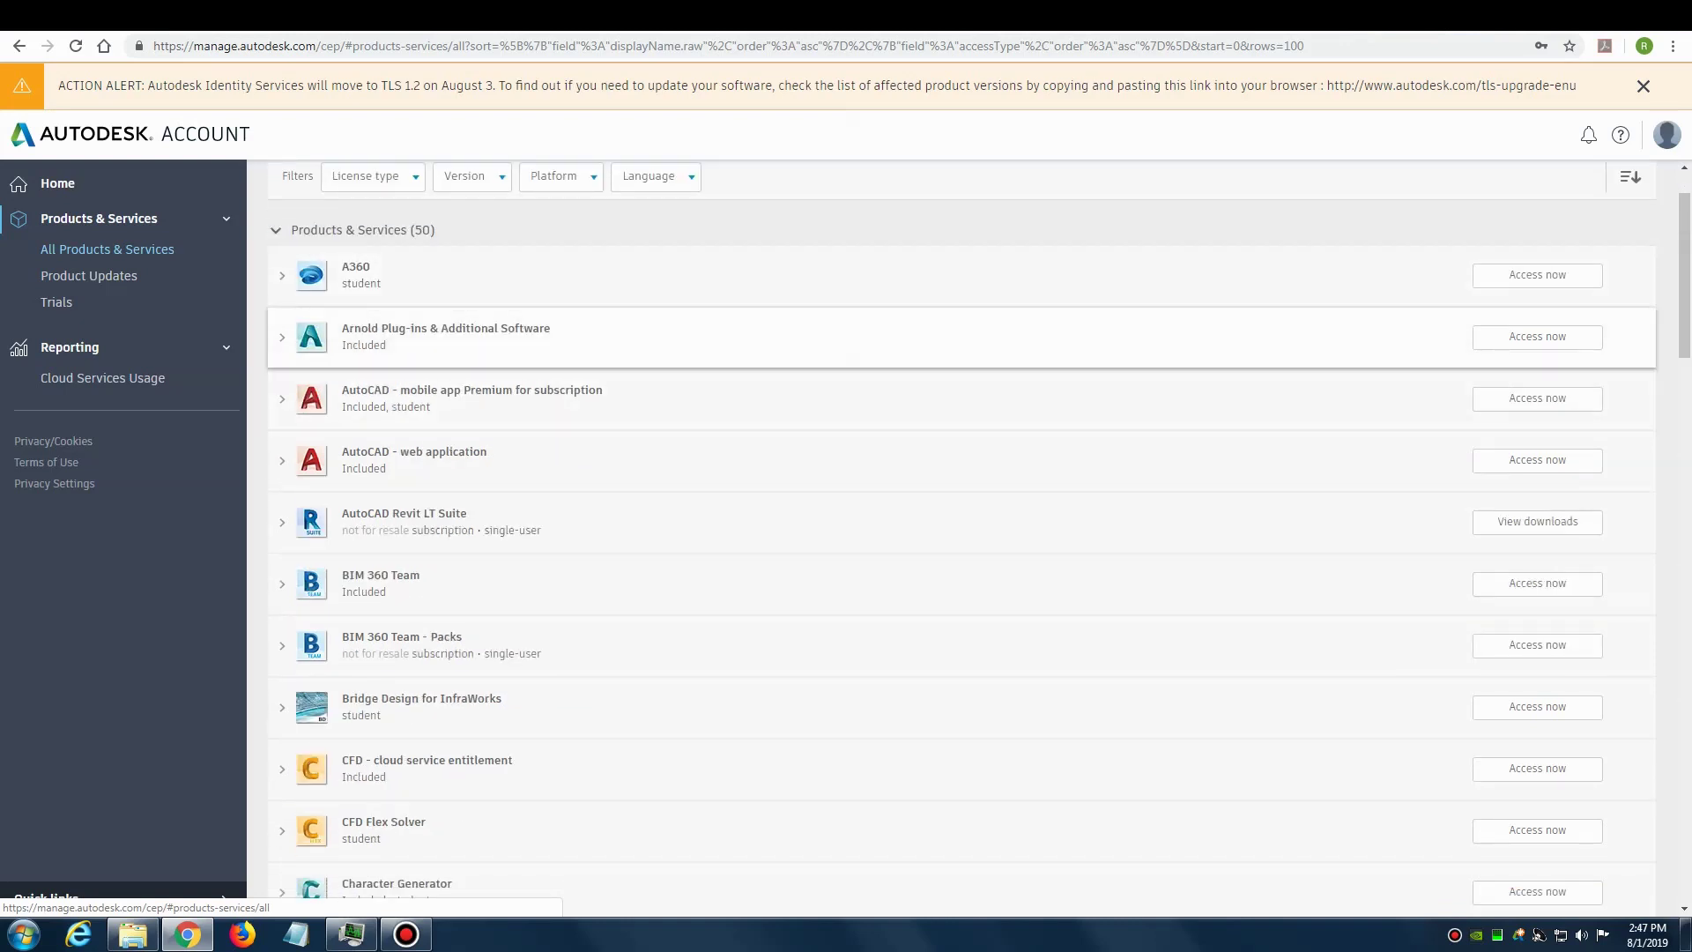
scroll(961, 363, "down", 5)
scroll(961, 387, "down", 4)
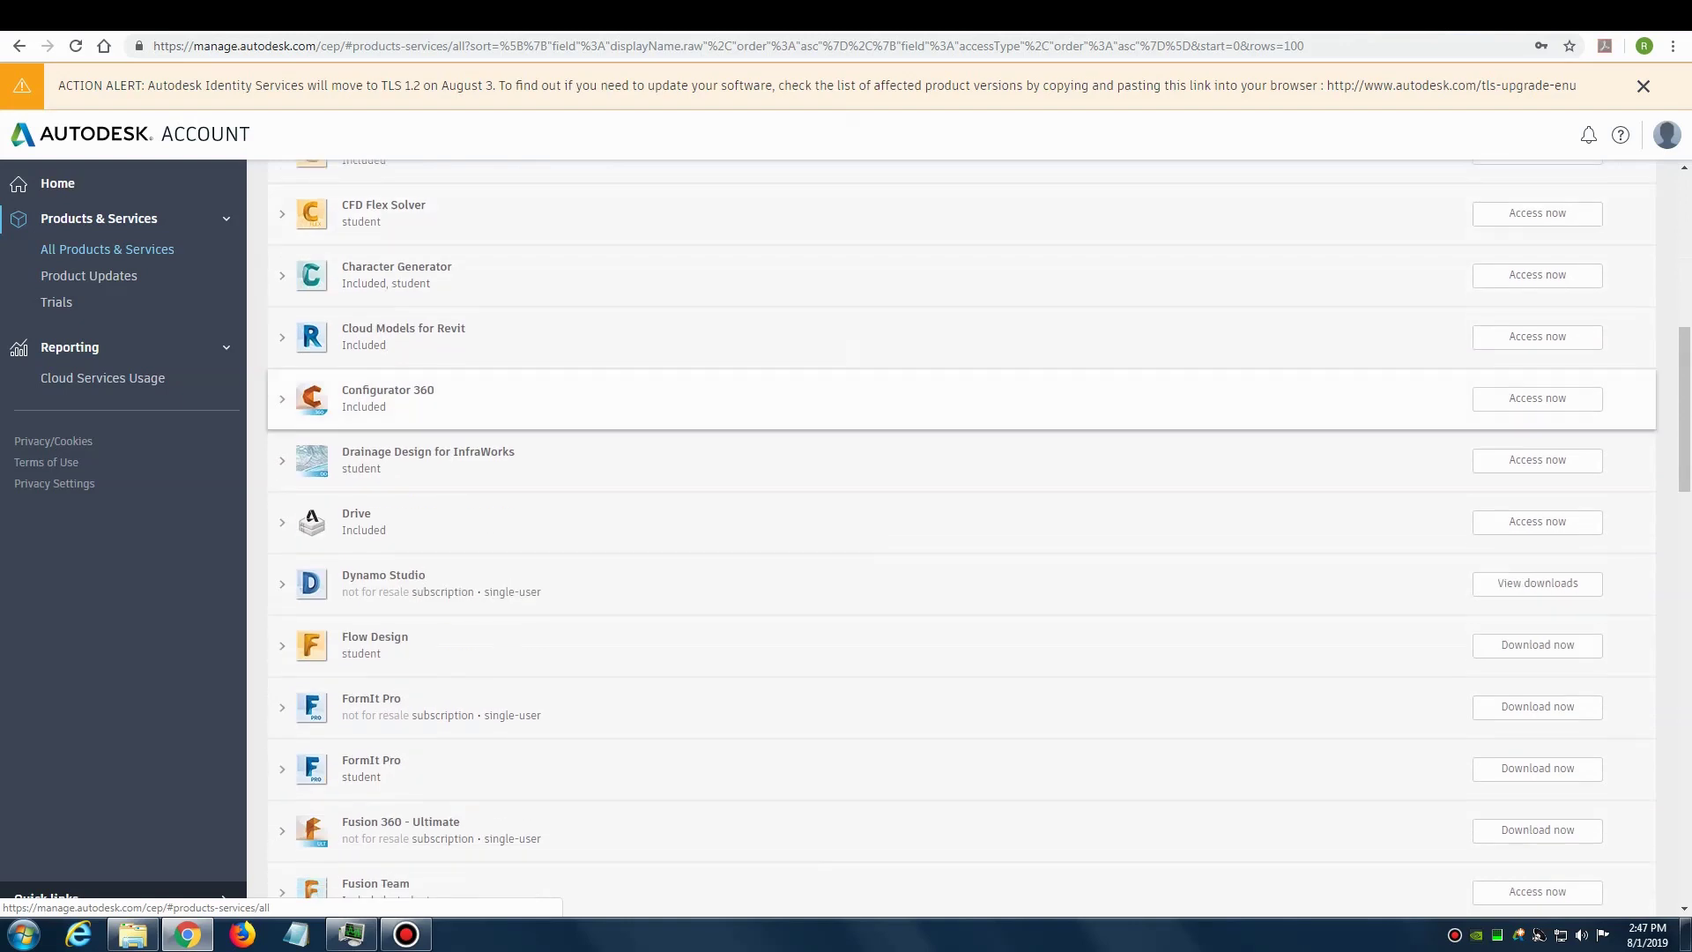
scroll(961, 388, "down", 3)
scroll(961, 354, "down", 5)
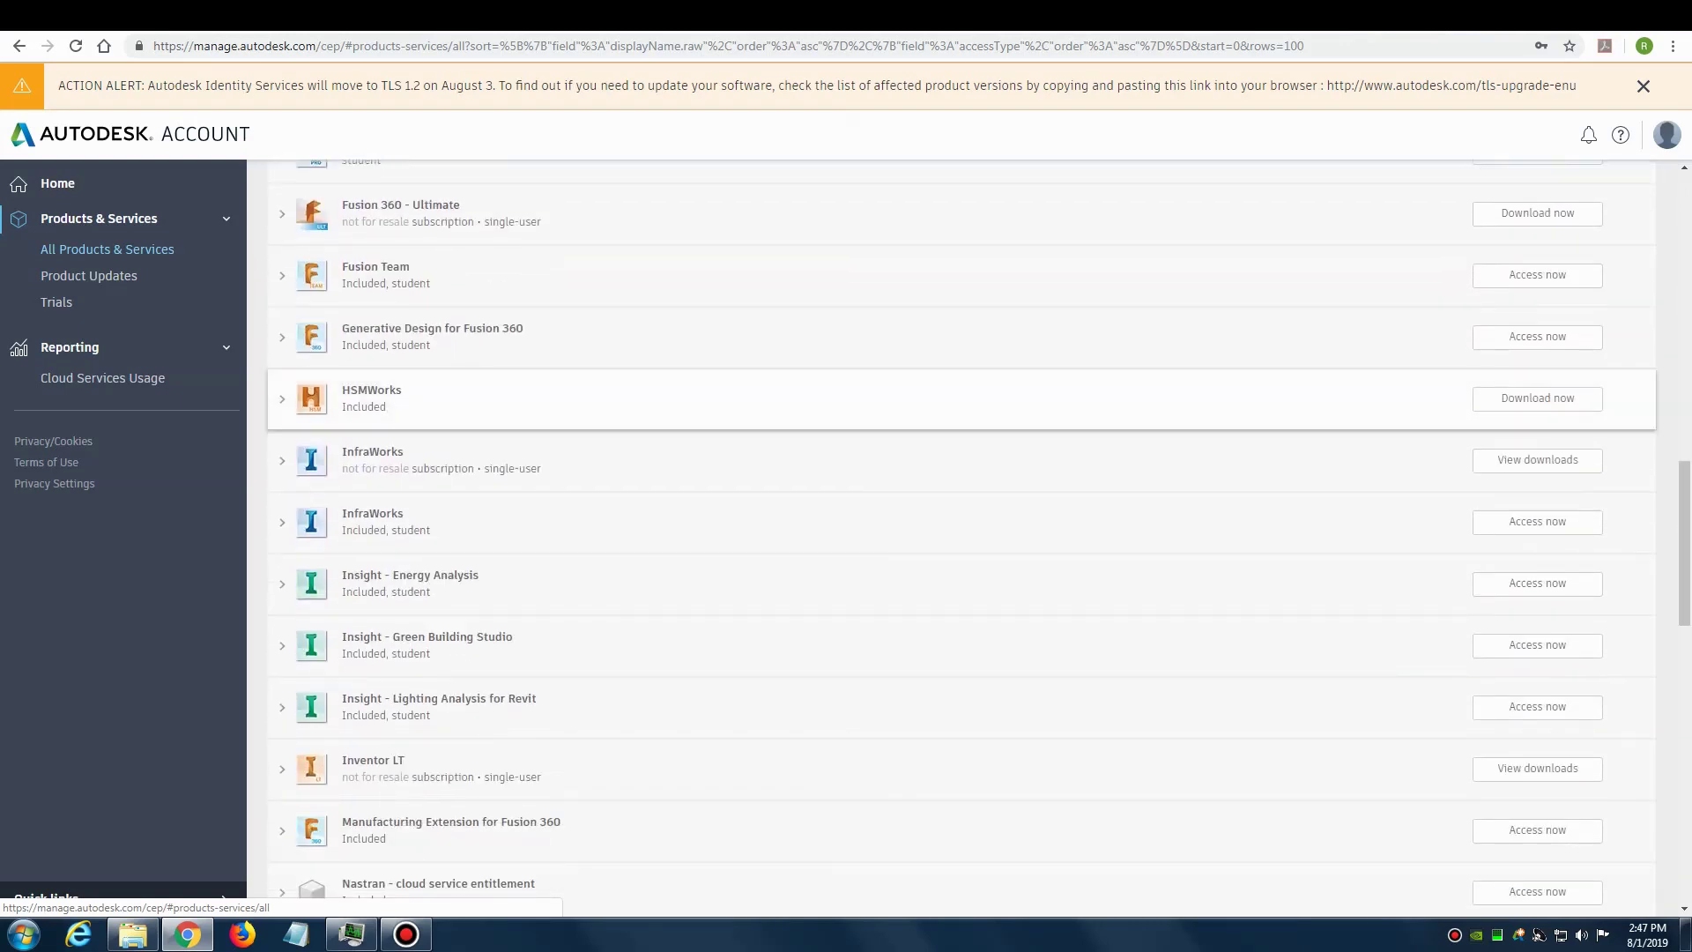
scroll(961, 364, "down", 4)
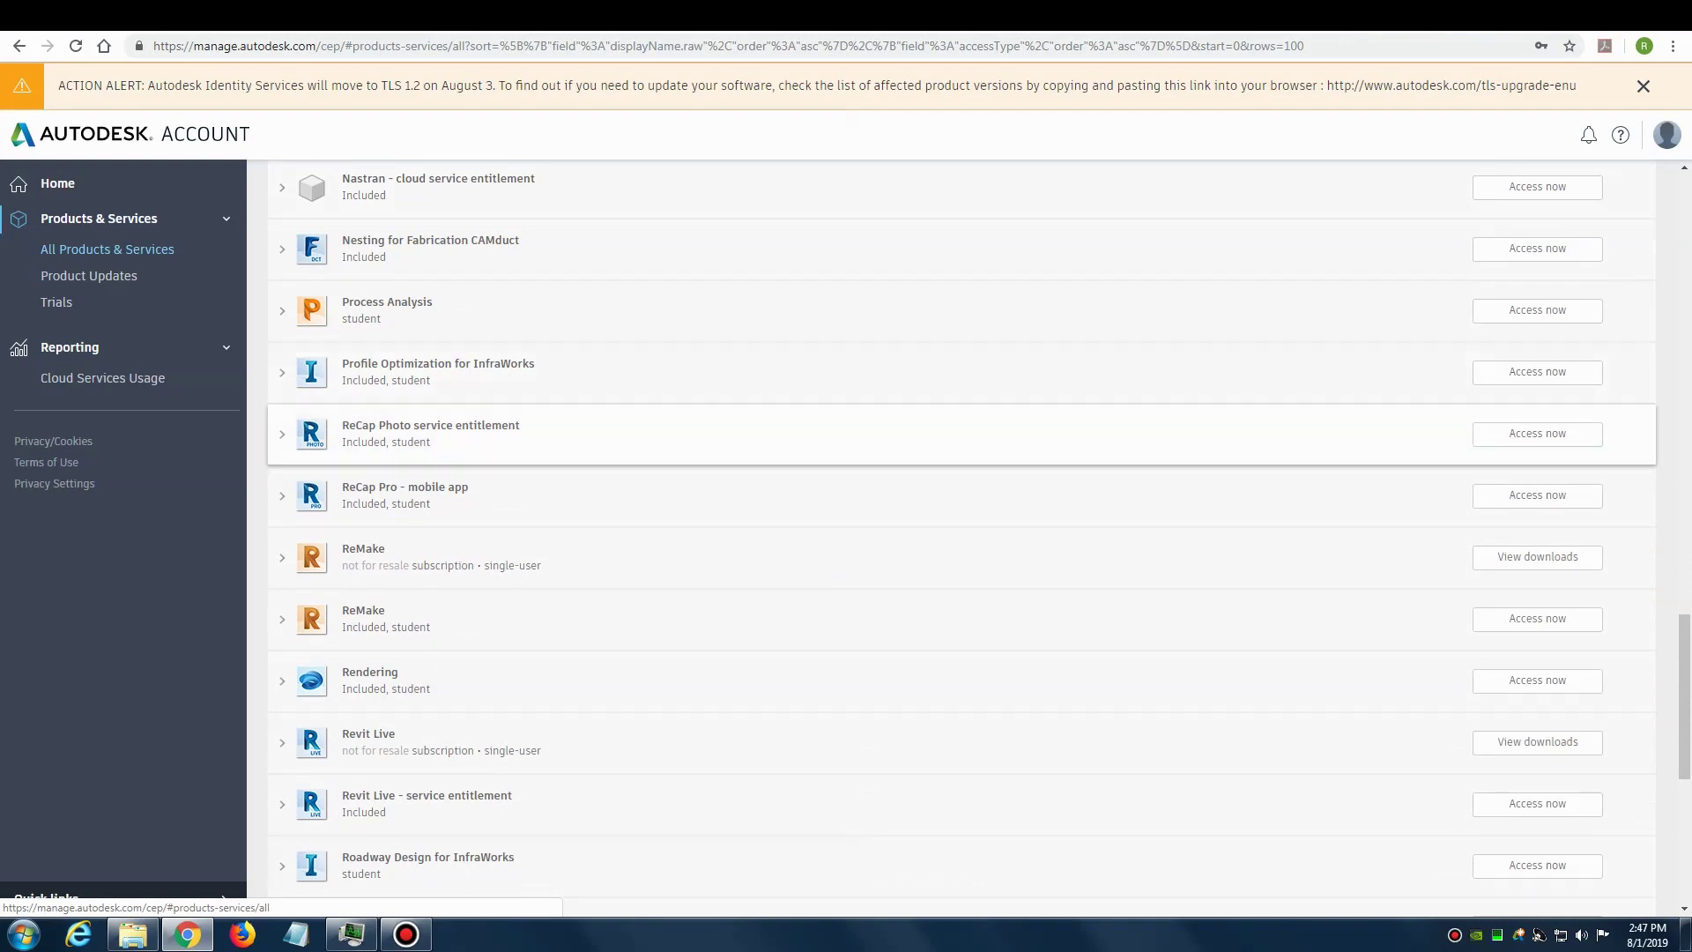
key("Home")
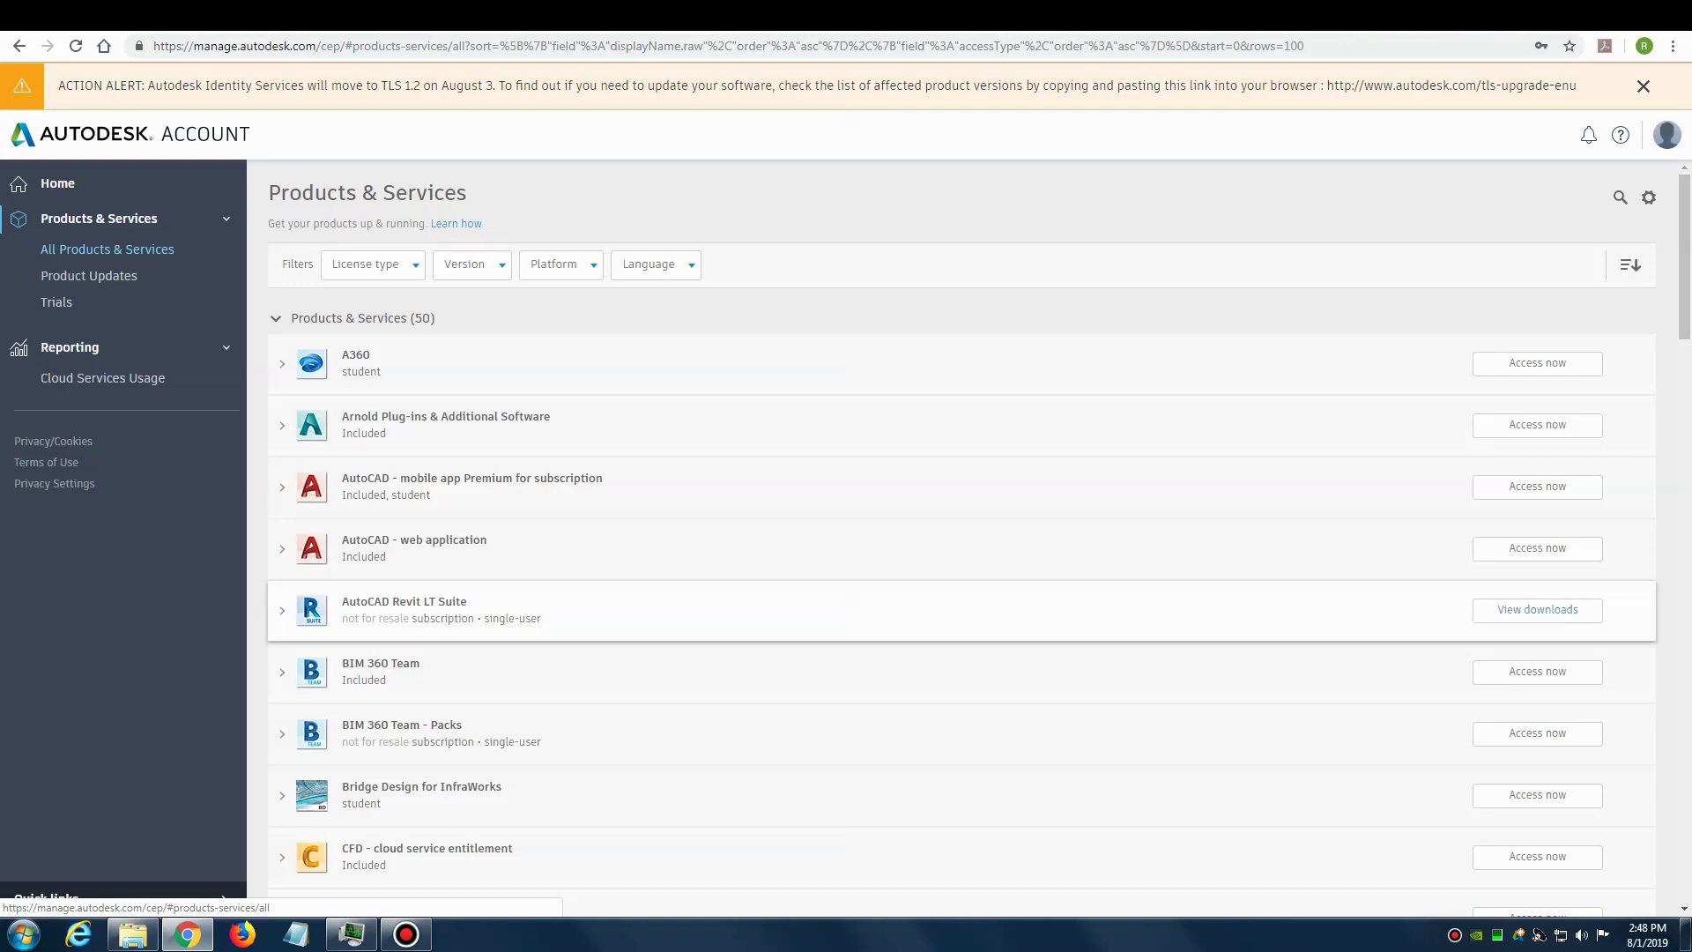
left_click(1537, 609)
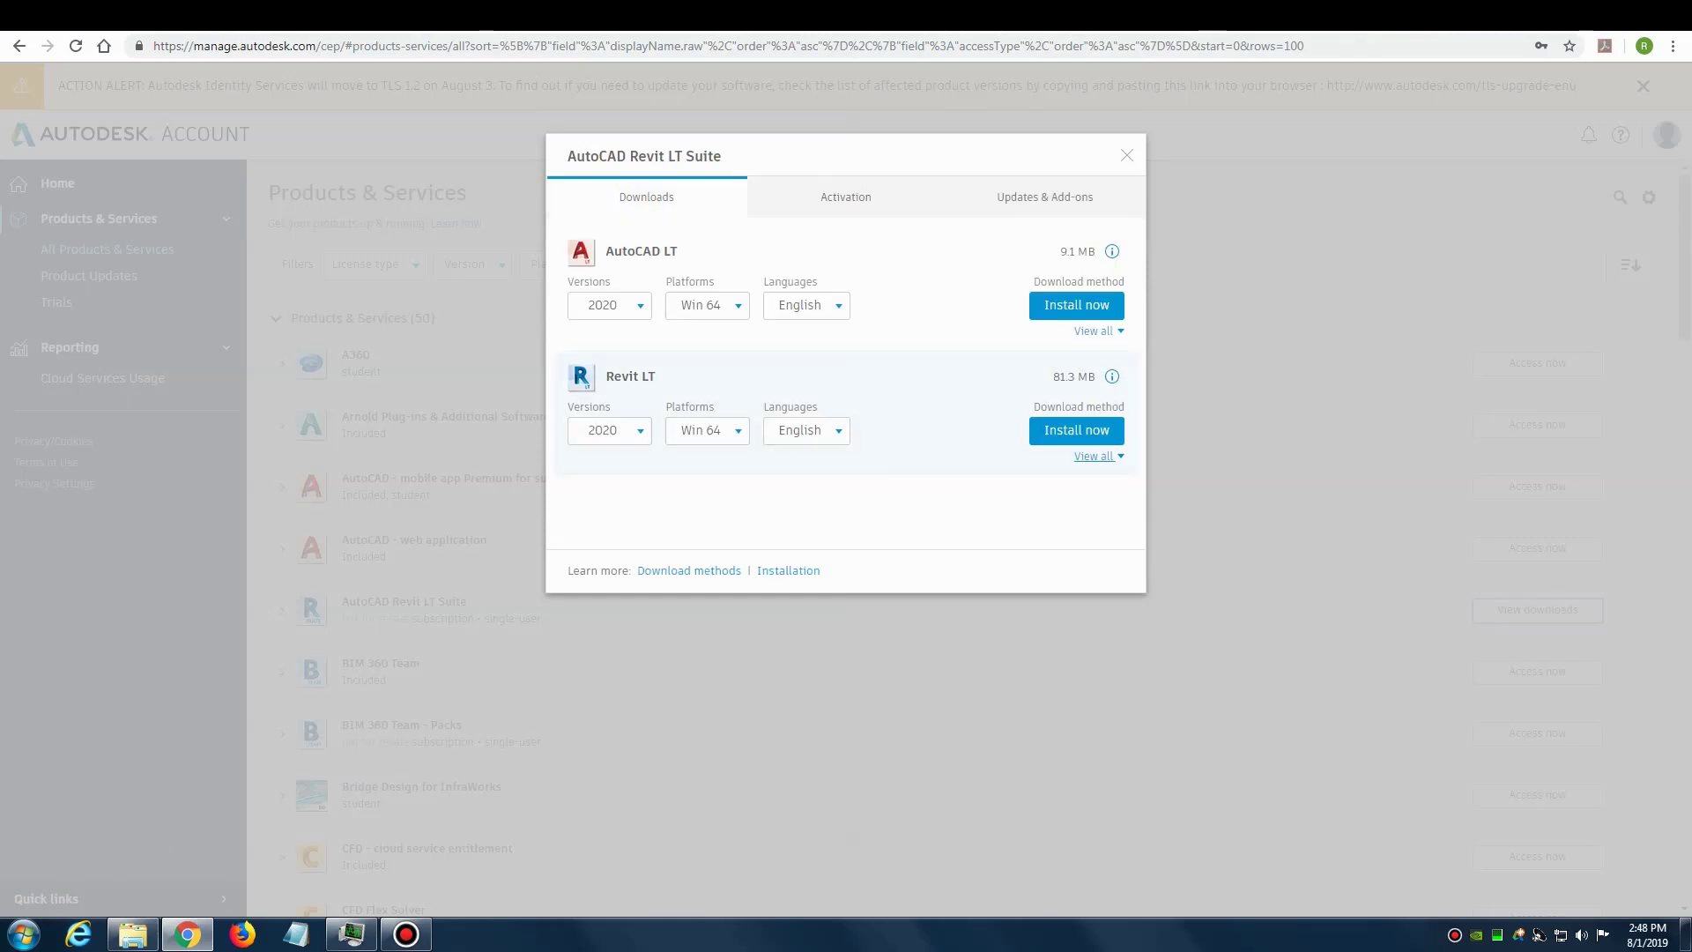
Step: Switch Revit LT 2020 to the 10.4 GB Browser Download and show its download tips
left_click(1094, 456)
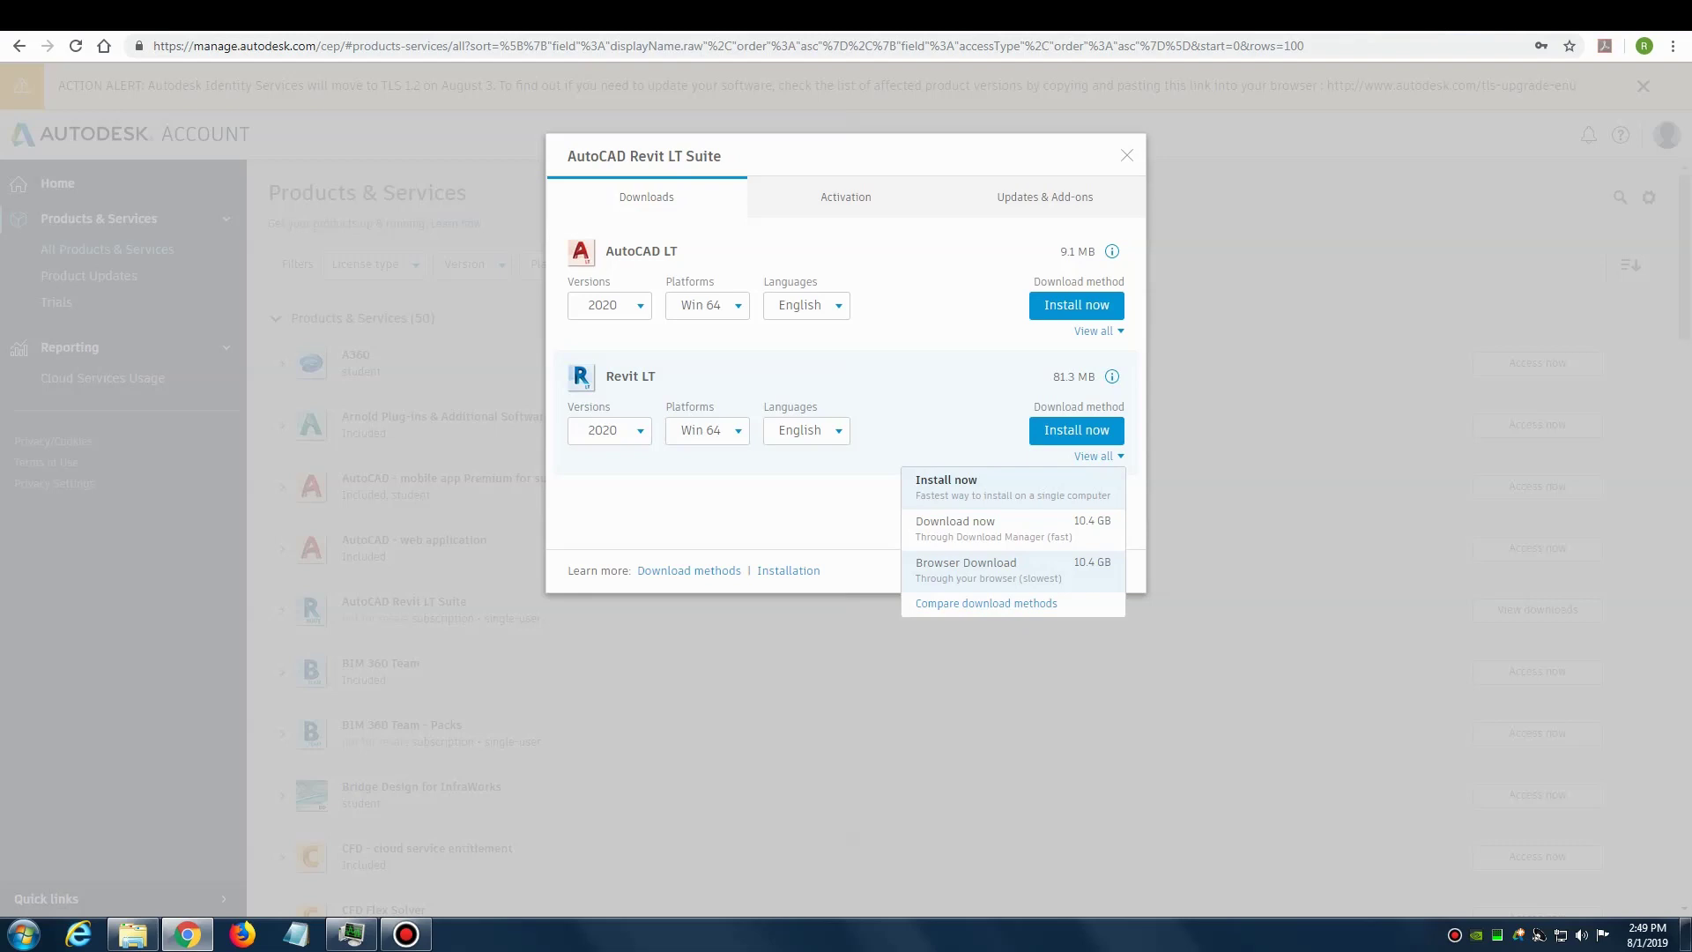
left_click(987, 570)
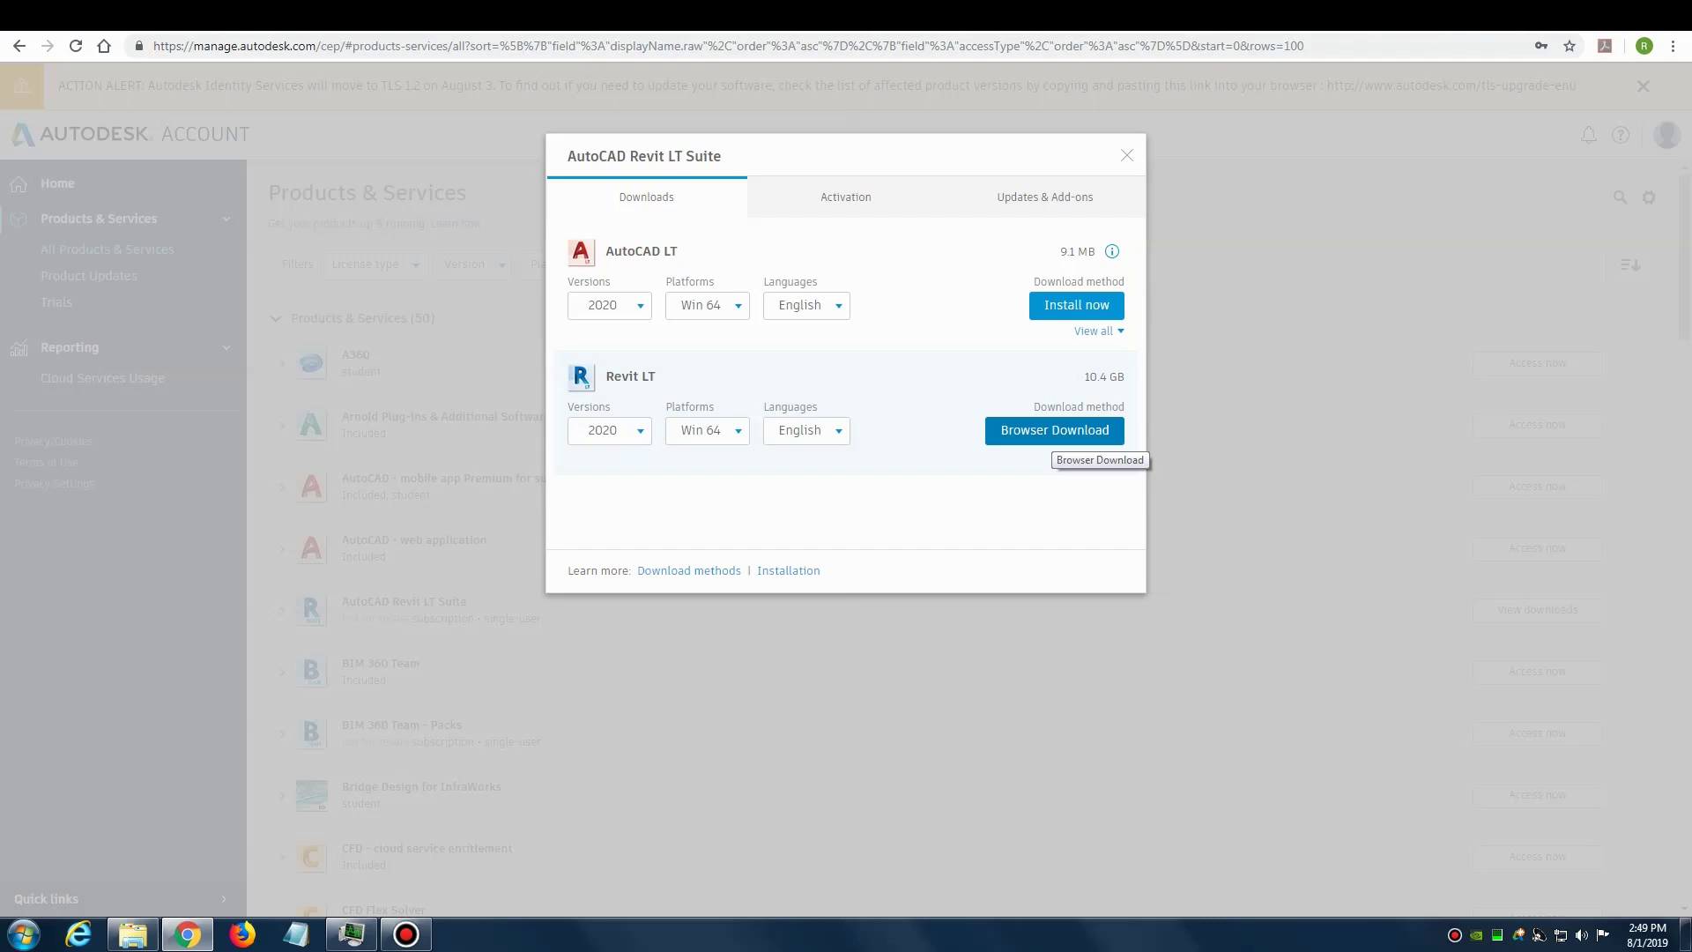
left_click(1054, 432)
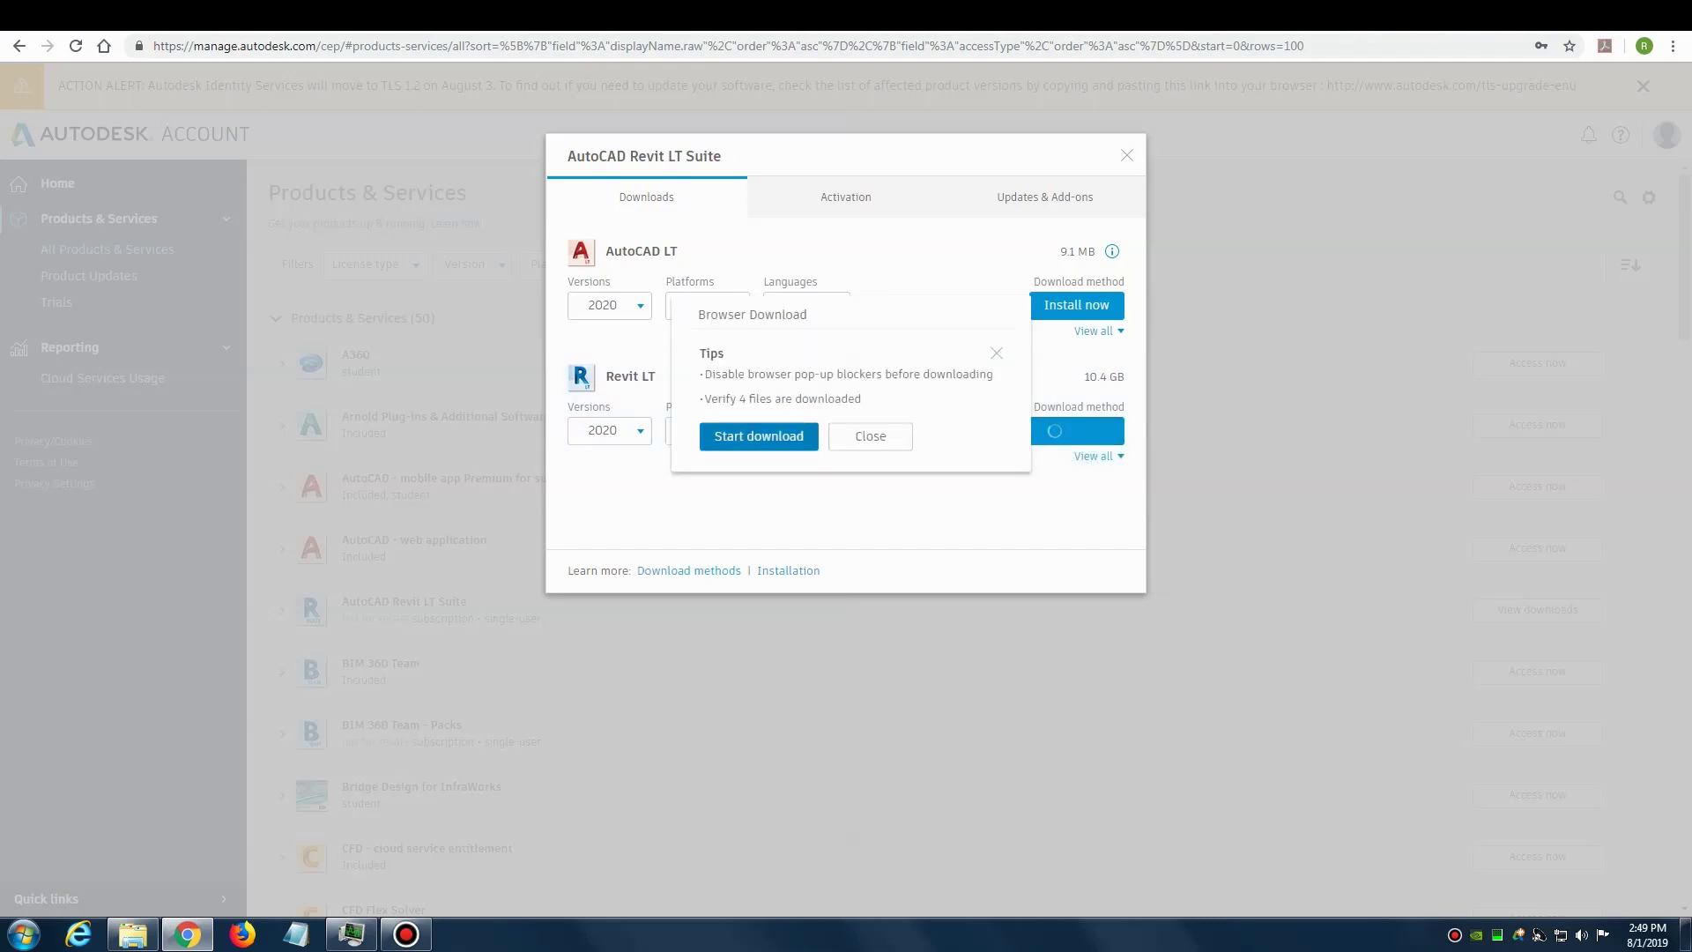
Step: Start the Revit LT download and always allow pop-ups from manage.autodesk.com
left_click(759, 435)
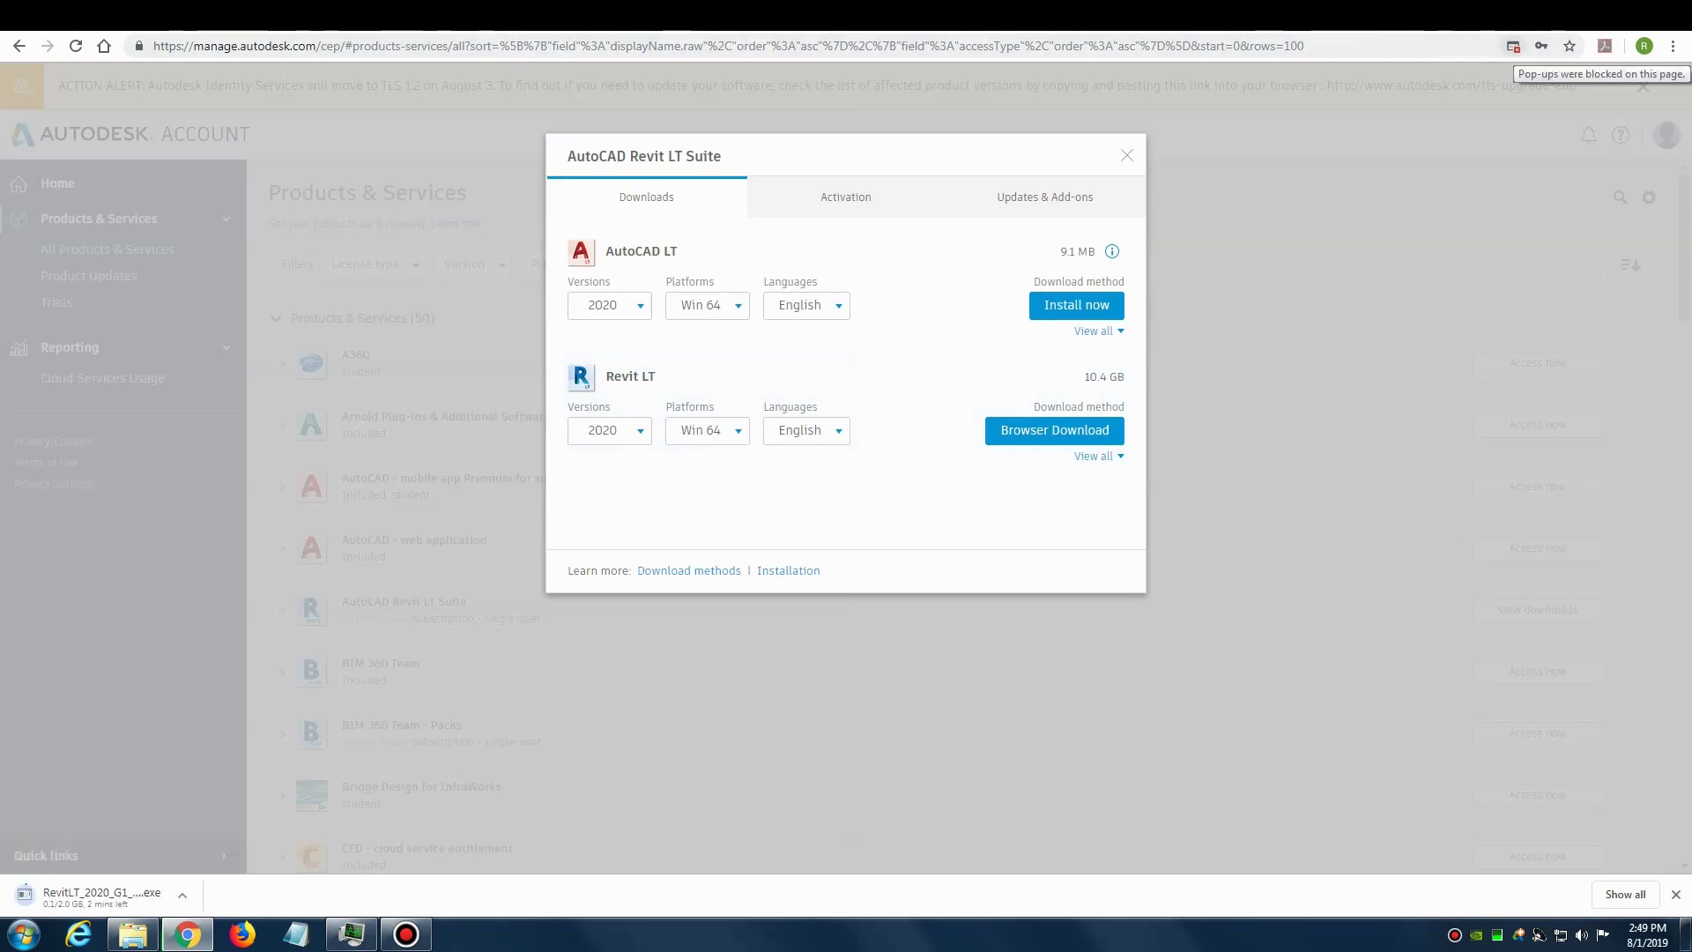
left_click(1513, 46)
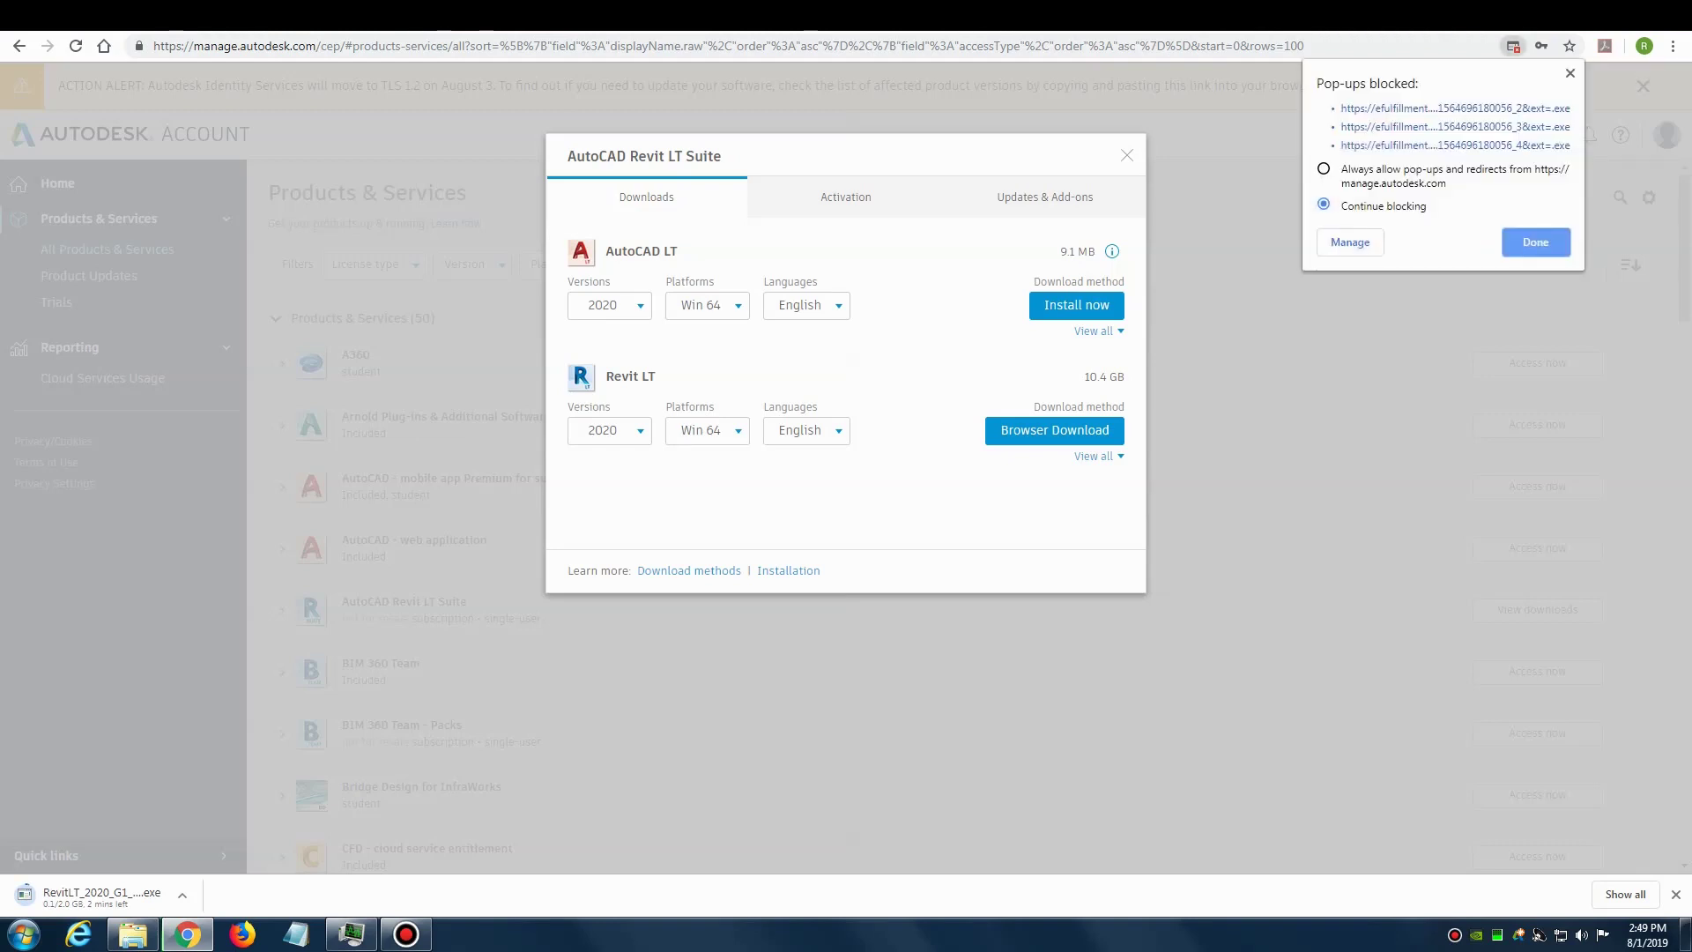
left_click(1324, 168)
key("Return")
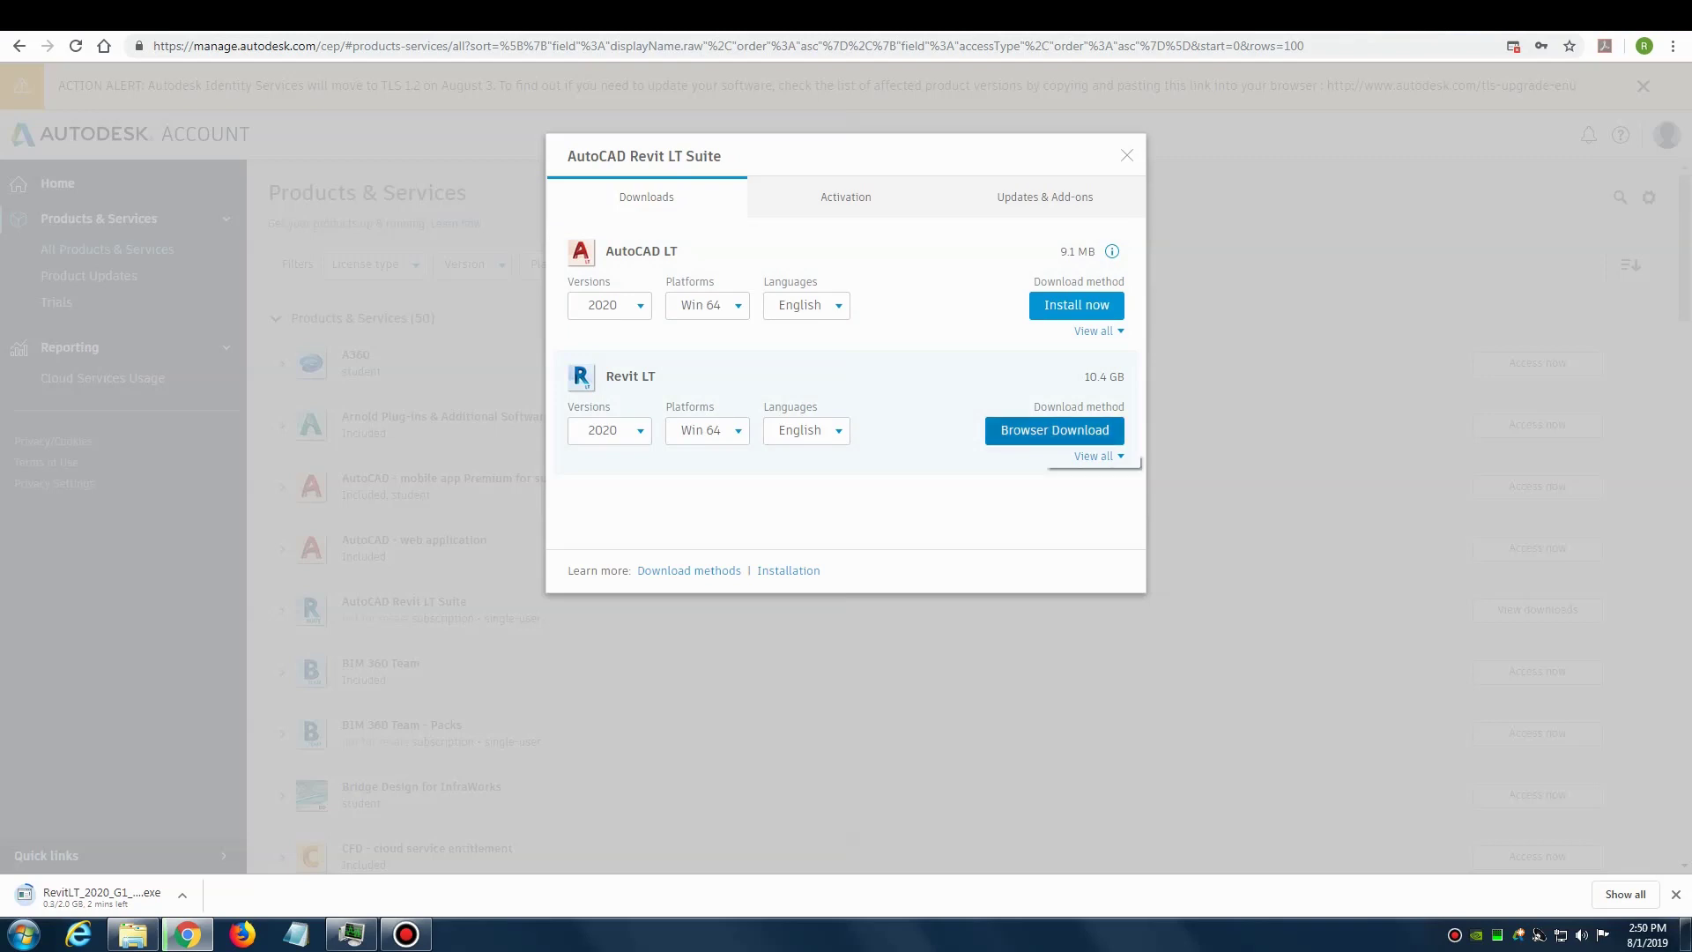
Step: Relaunch Browser Download so all five Revit LT 2020 installer files download
key("Return")
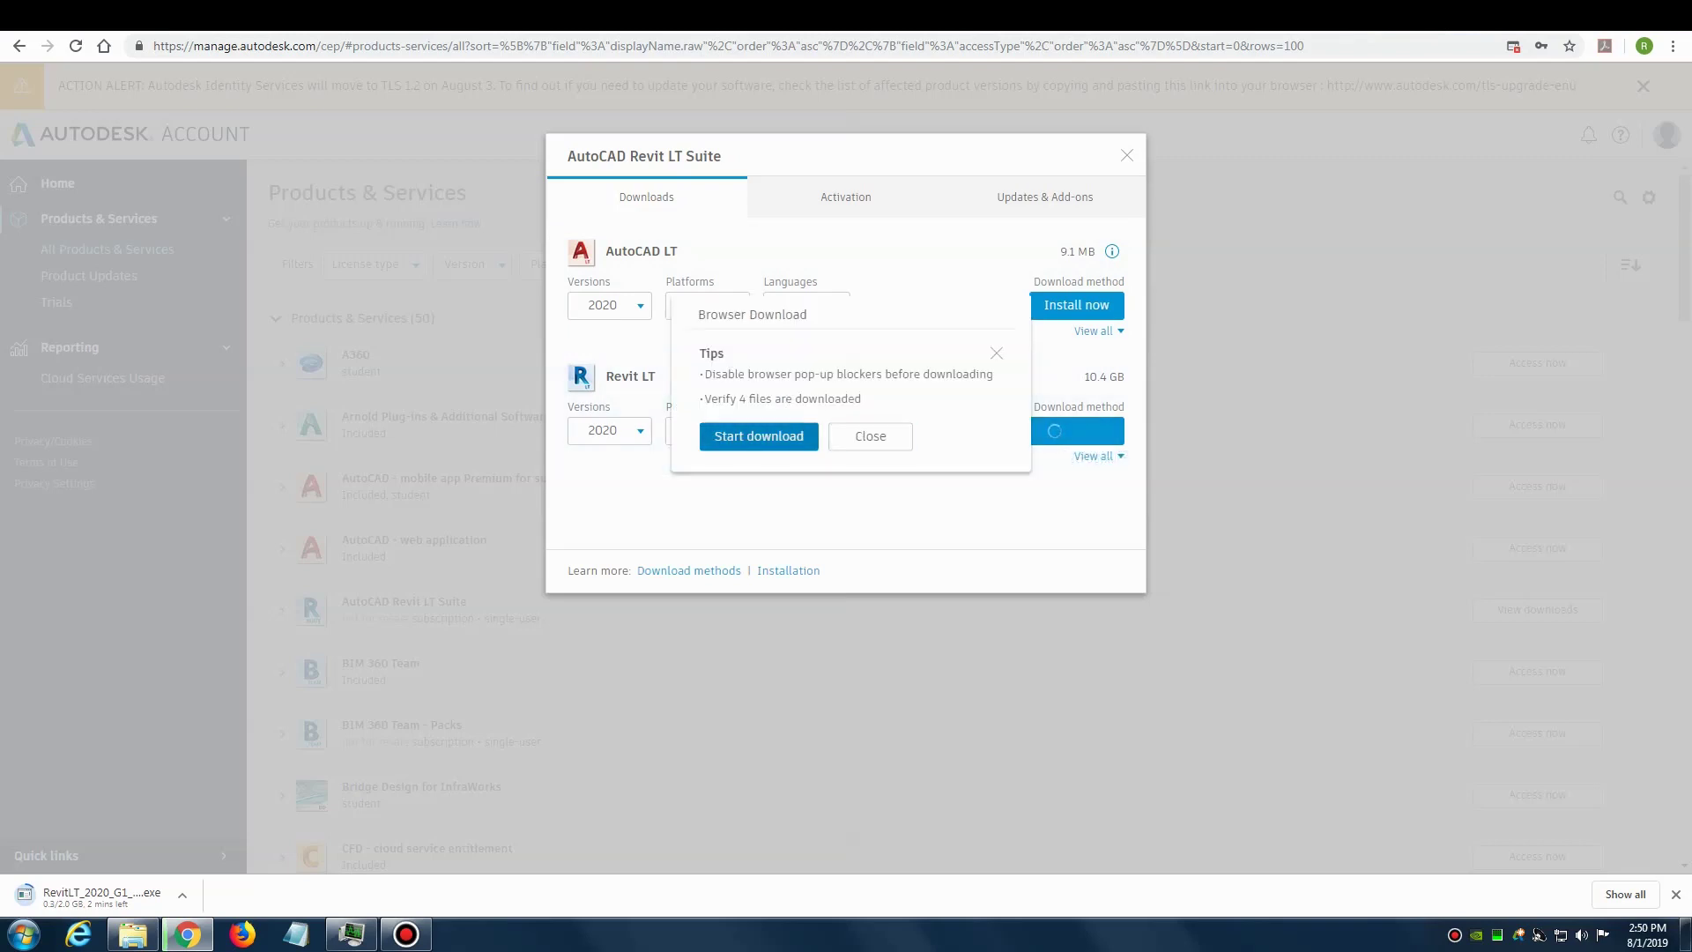
key("Return")
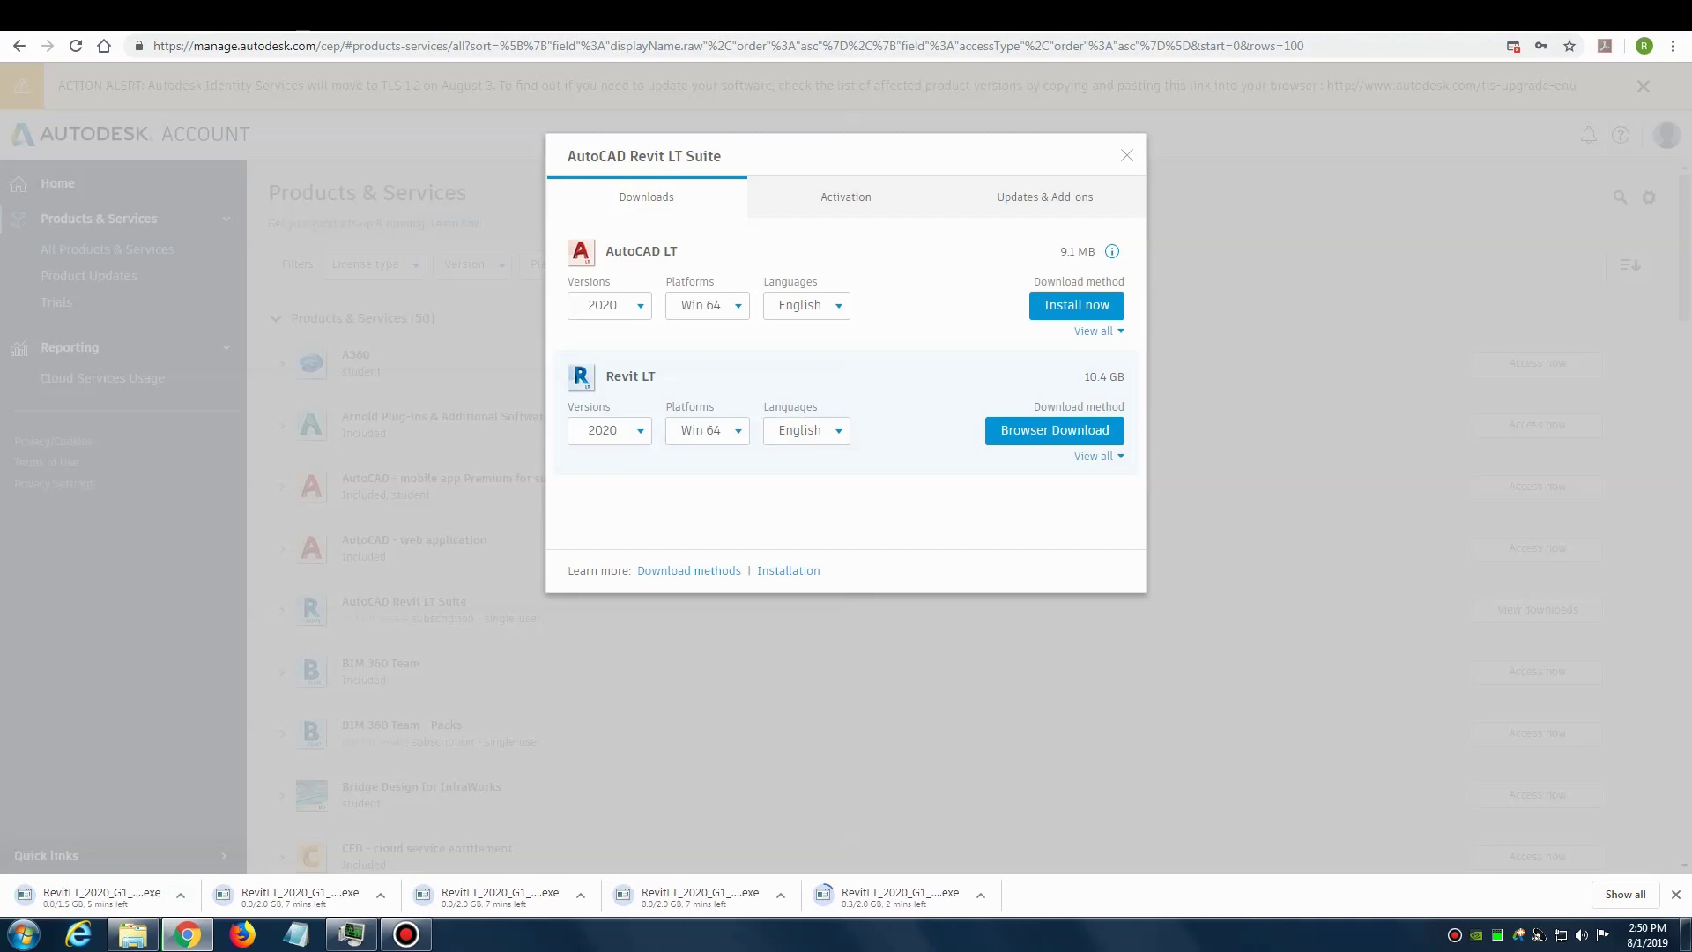